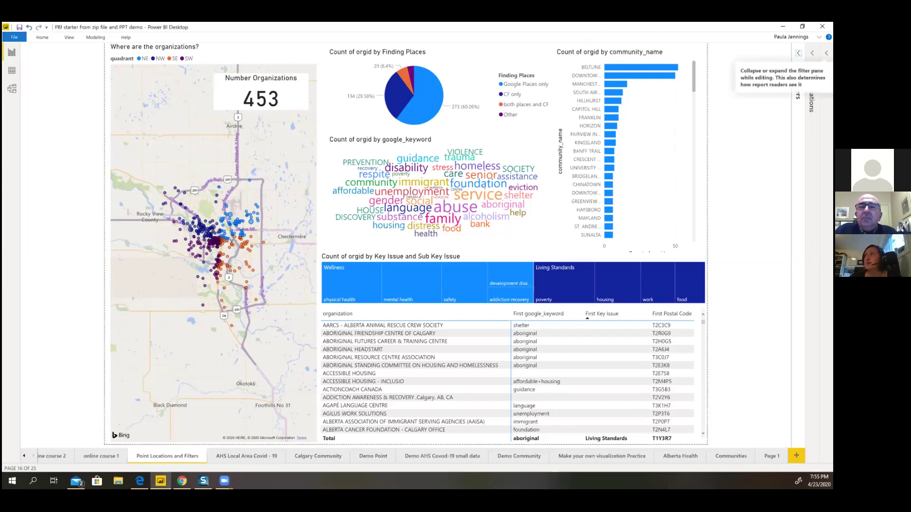
Step: Show the report's filters and select the organizations map to display its visual-level filters
click(798, 53)
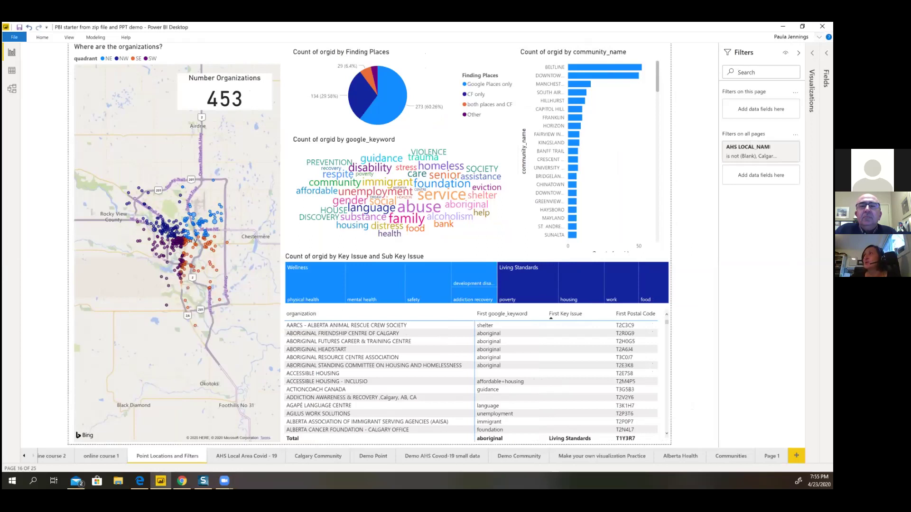
click(819, 37)
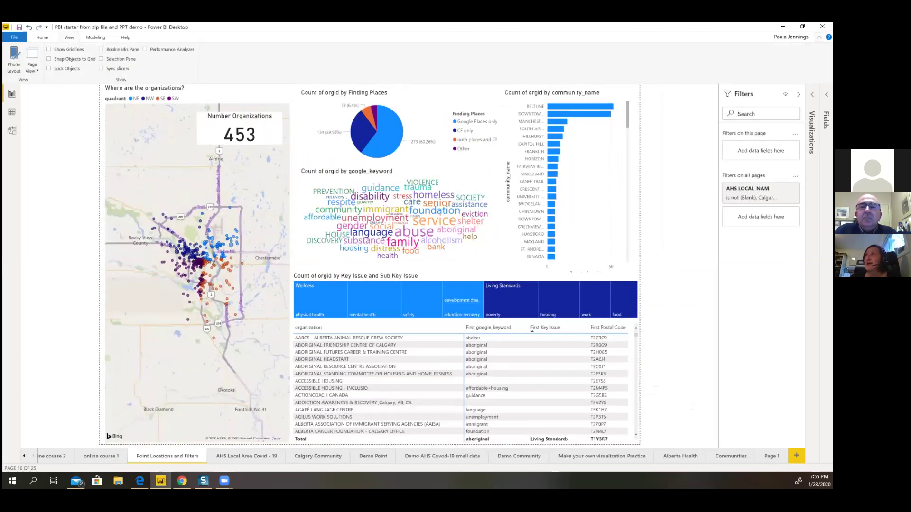
click(818, 37)
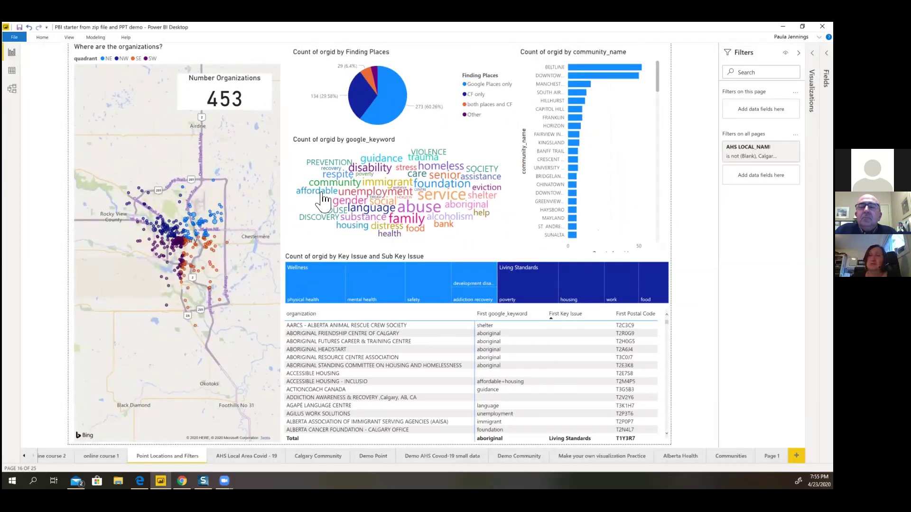
mouse_move(327, 196)
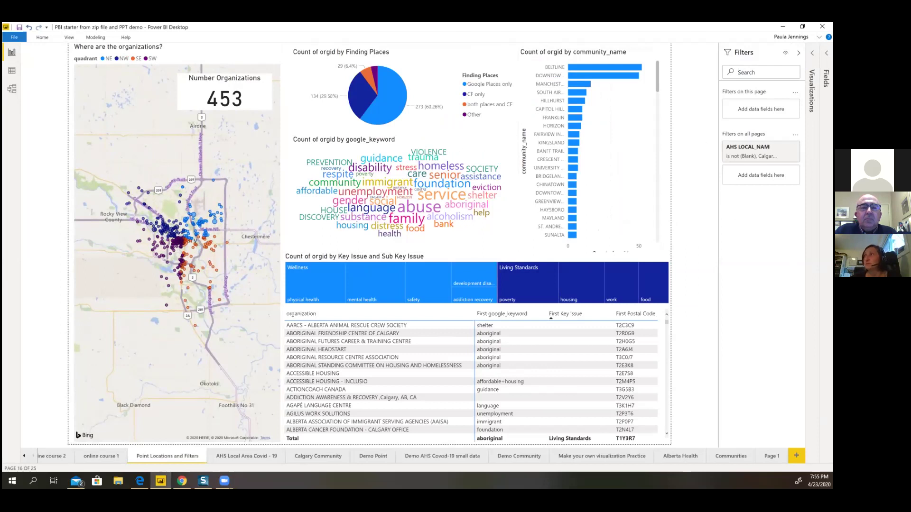
click(738, 72)
click(253, 148)
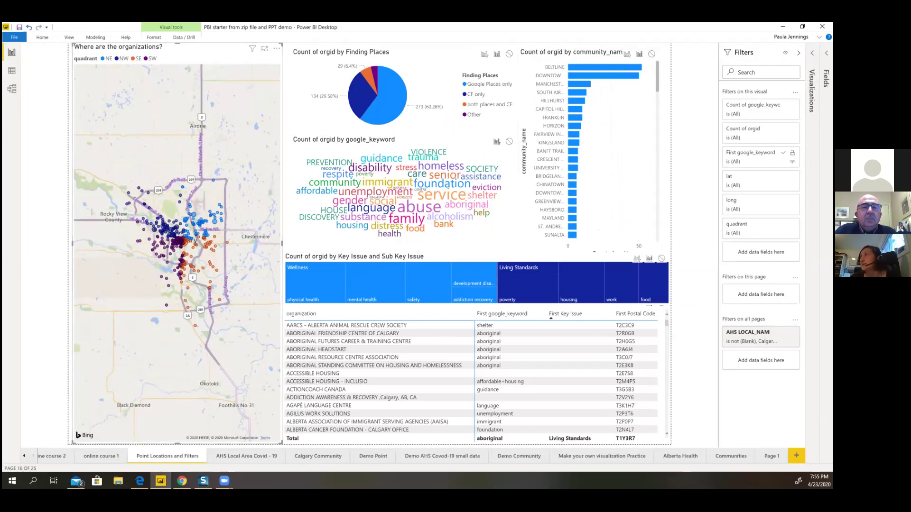
Step: Examine the map's filter conditions for Count of google_keyword and First google_keyword
click(783, 105)
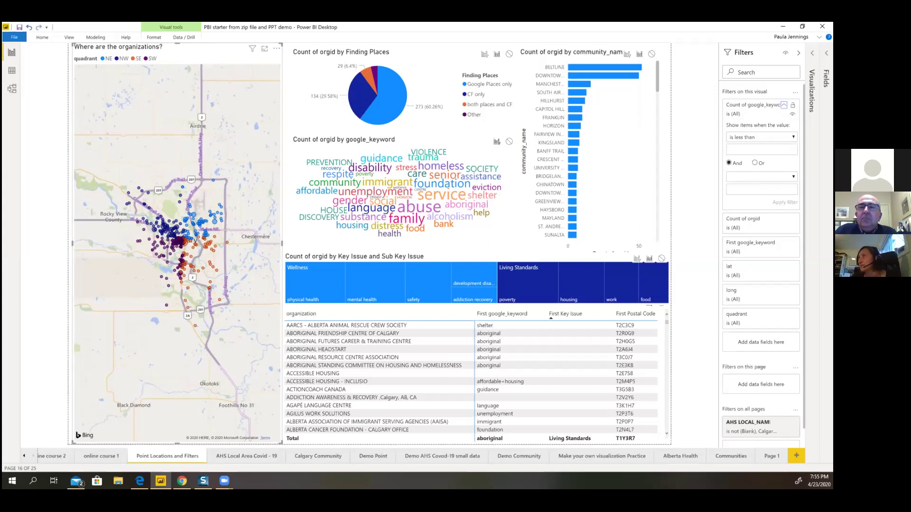
click(783, 105)
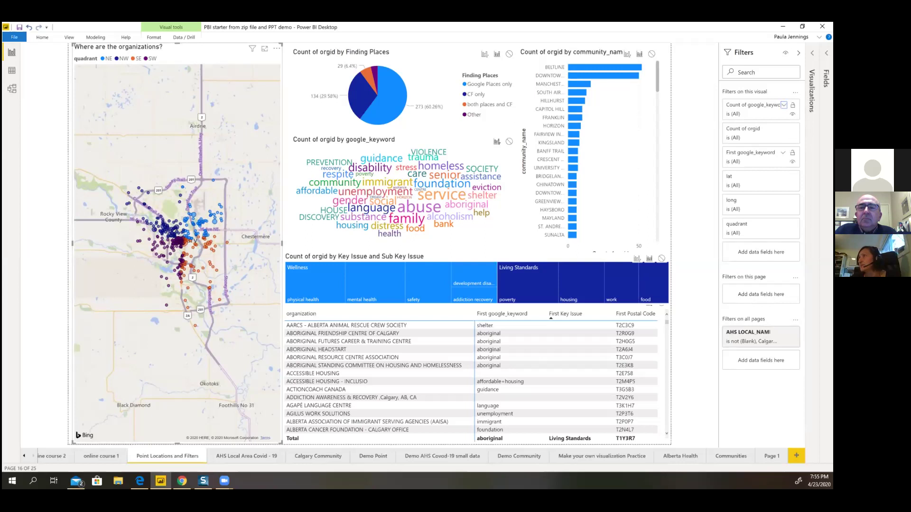
click(783, 152)
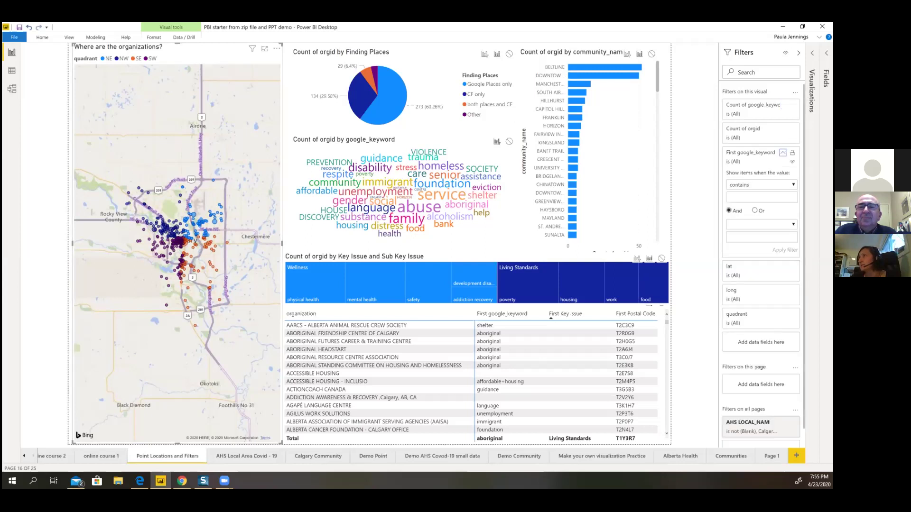
click(783, 153)
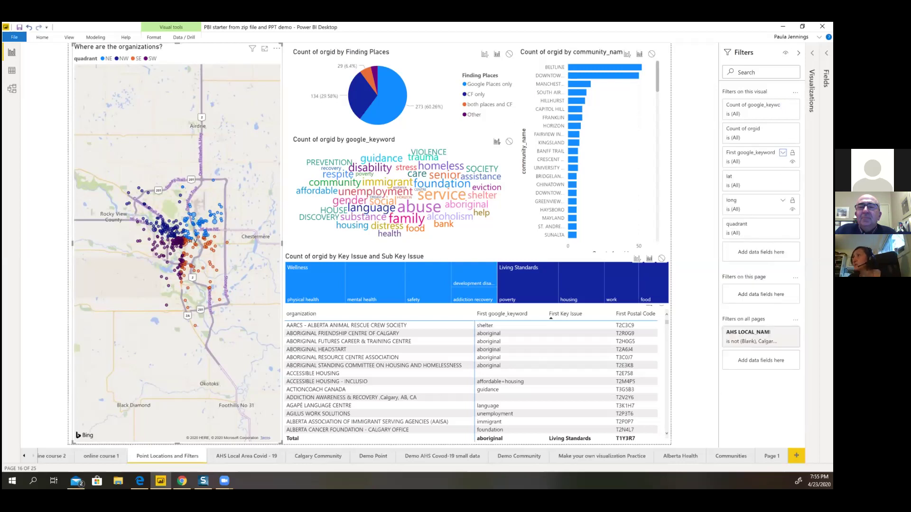
Step: Filter the organizations map to the NW quadrant using basic filtering, and clear that filter again
click(783, 224)
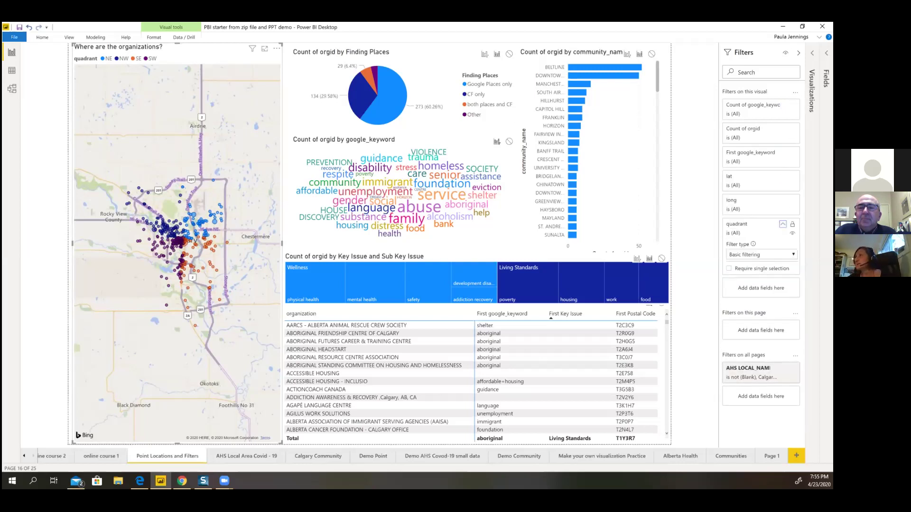
click(732, 297)
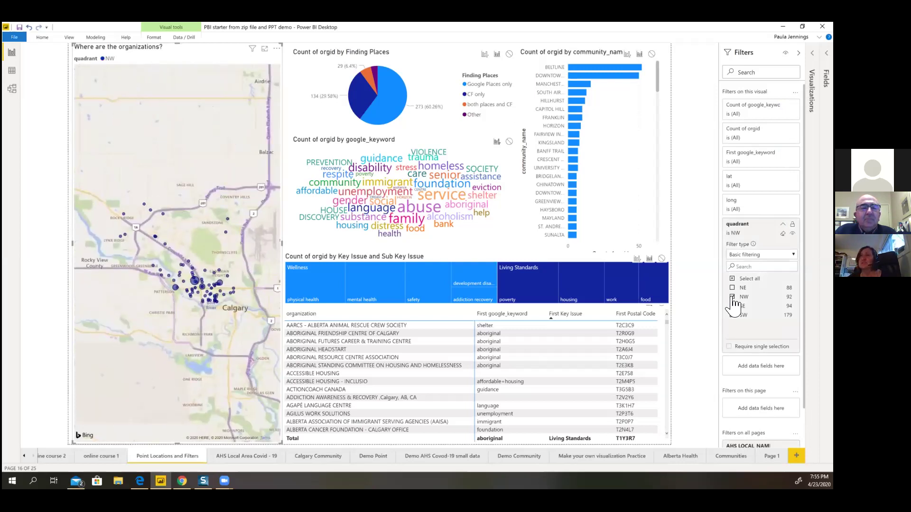
click(732, 297)
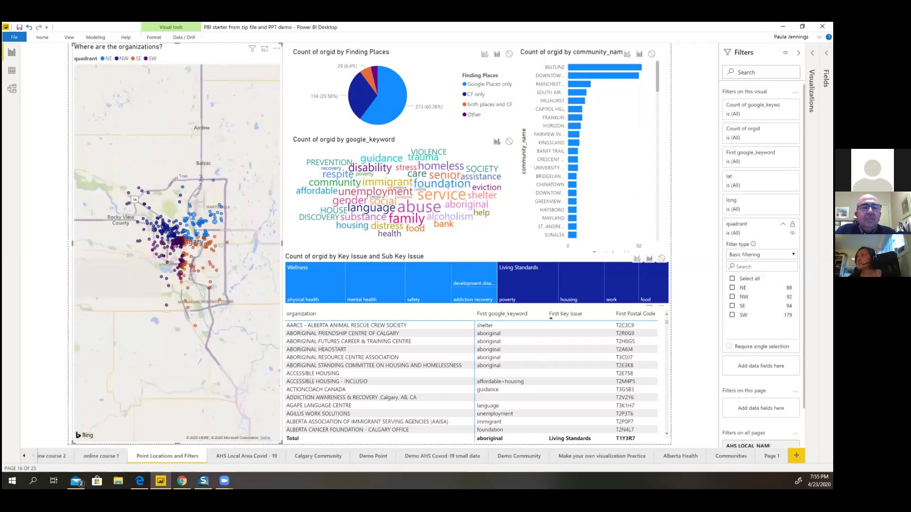
click(782, 224)
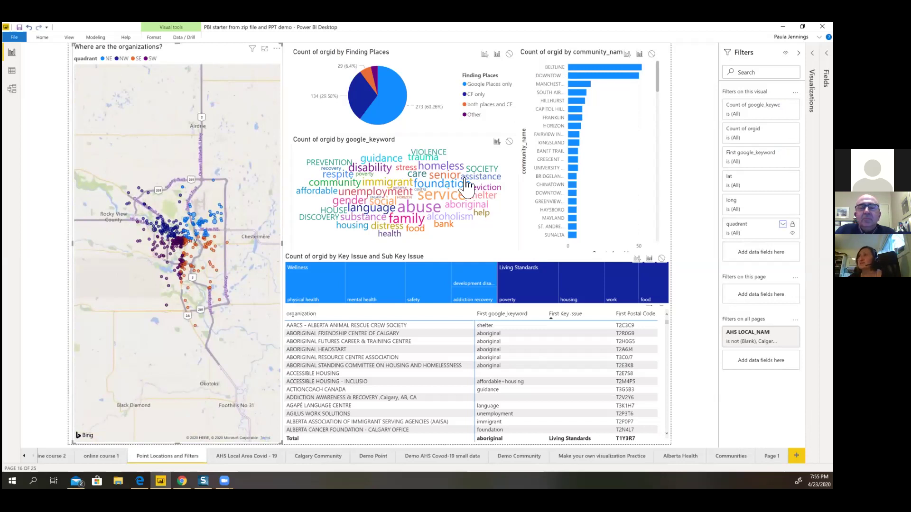
Step: Hide the report filters and display the organizations map's visualization settings and assigned fields
click(660, 259)
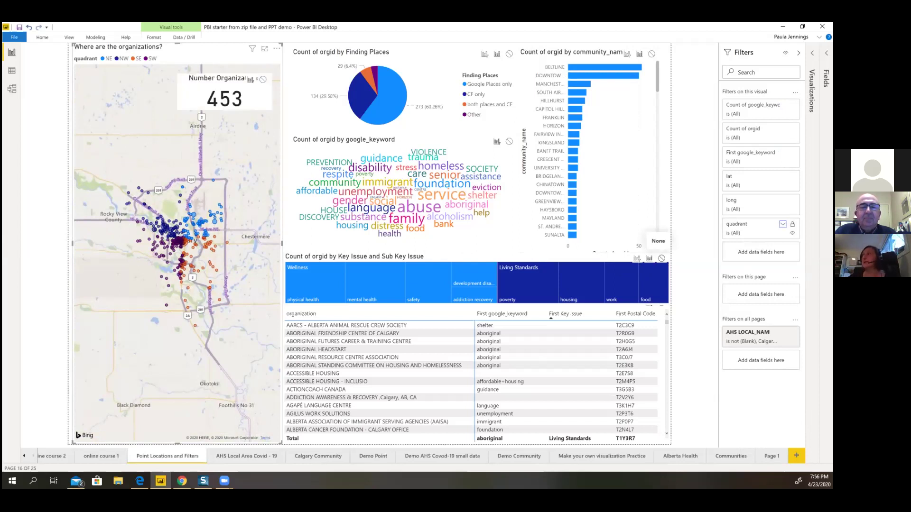
click(798, 53)
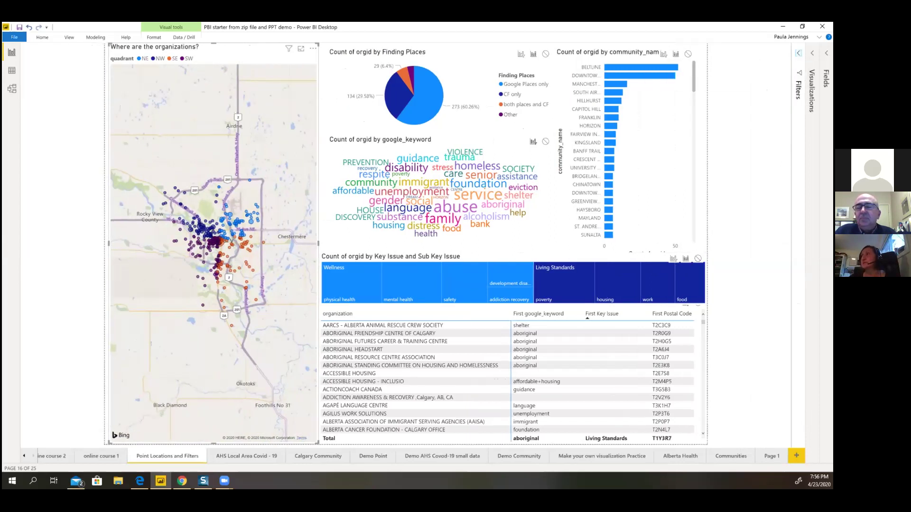
click(812, 53)
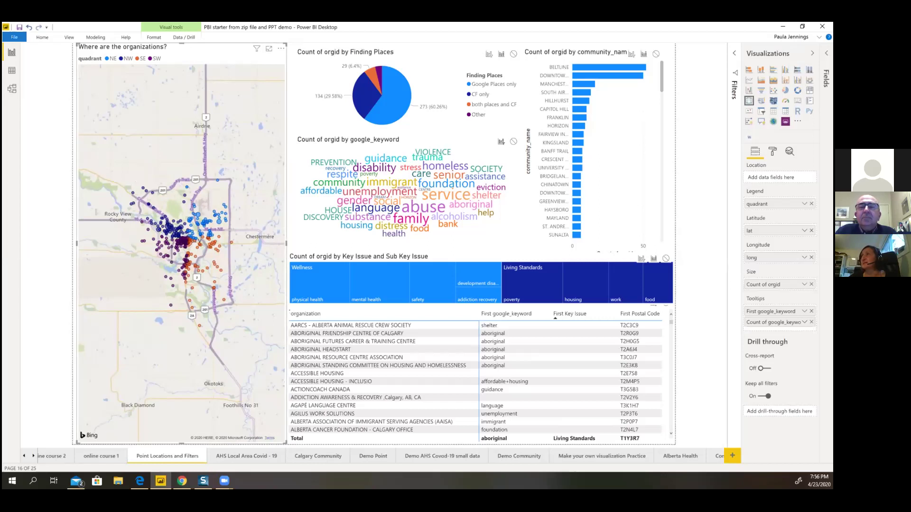
key(ctrl+z)
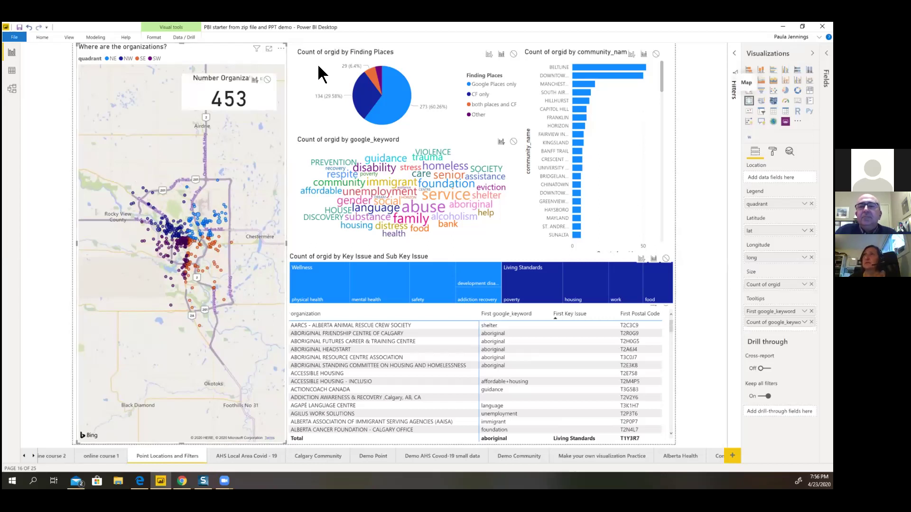
key(ctrl+z)
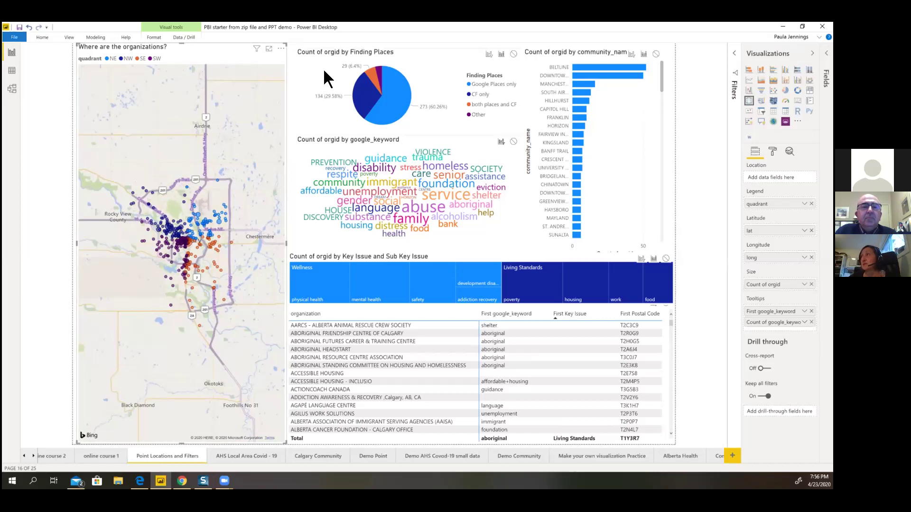
key(ctrl+y)
Step: Select the Finding Places pie chart and view the formula of the Finding Places column in the Organization table
click(328, 79)
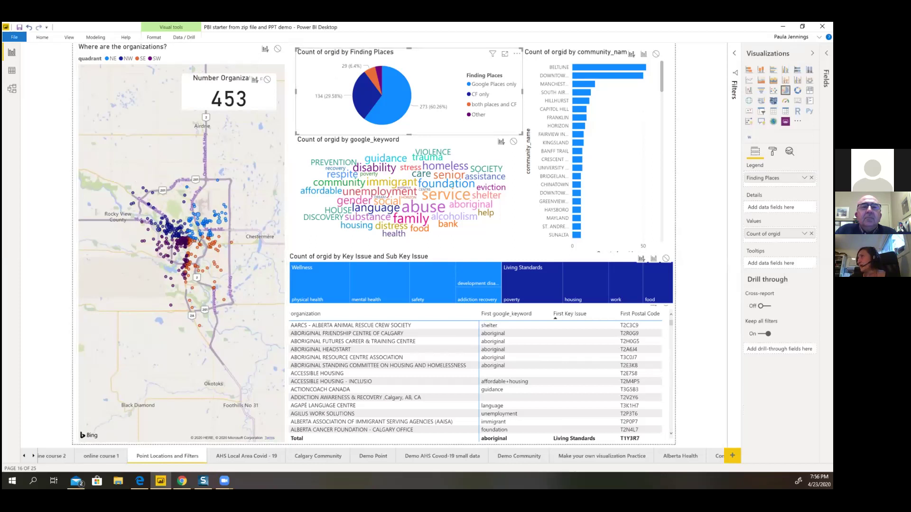
click(826, 79)
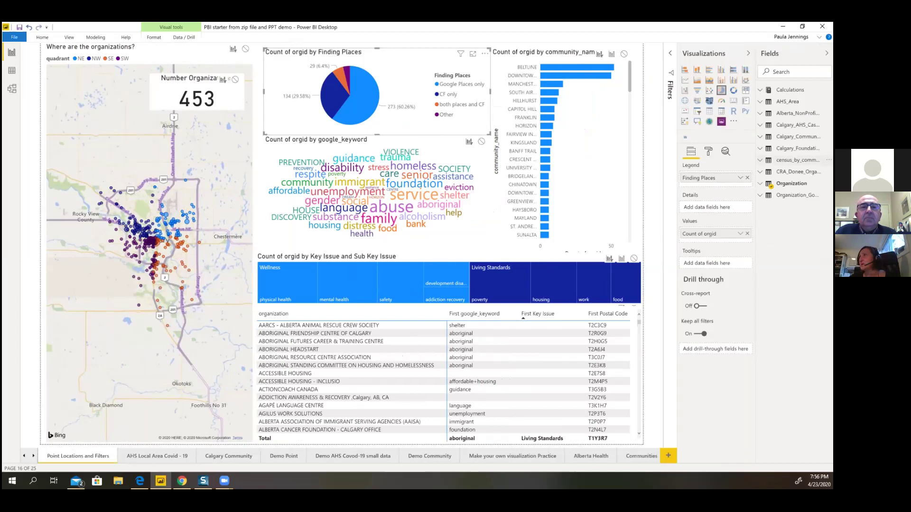
click(791, 184)
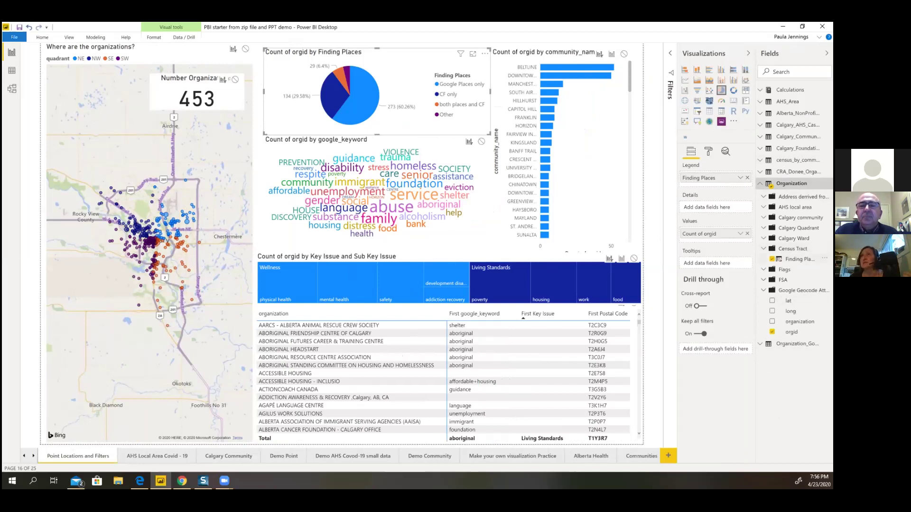
click(797, 258)
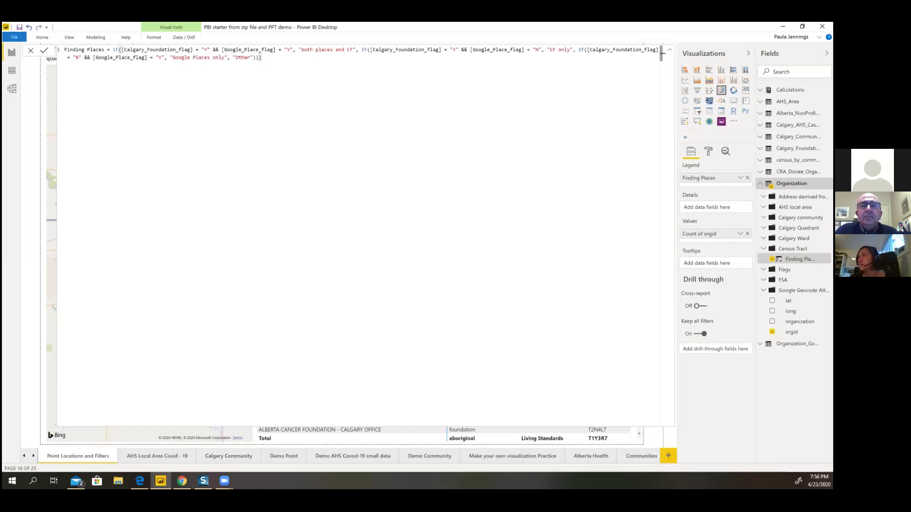
key(Return)
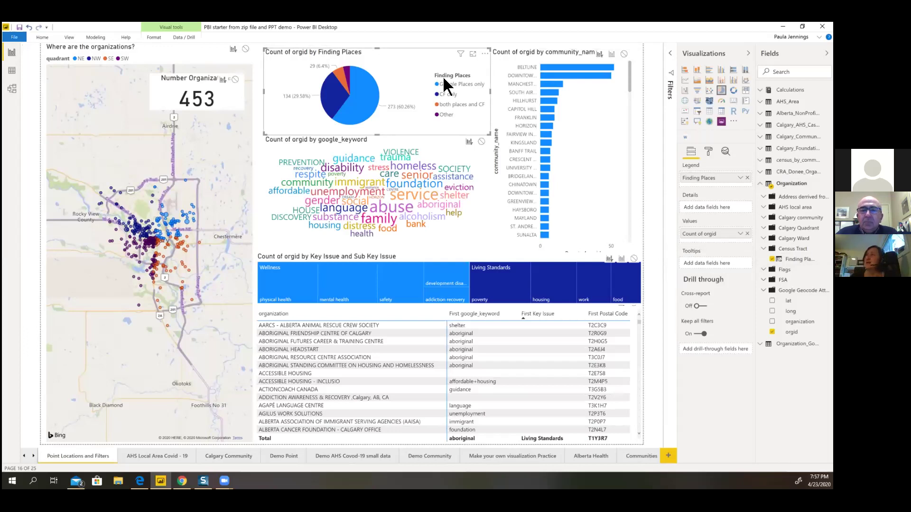
Step: Cross-filter the page by the "both places and CF" pie slice and view the options for importing custom visuals
click(338, 76)
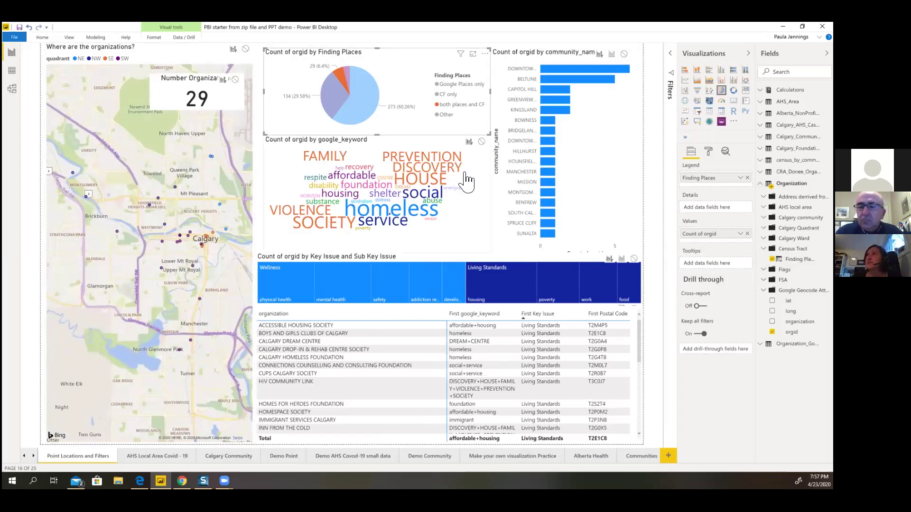
click(734, 123)
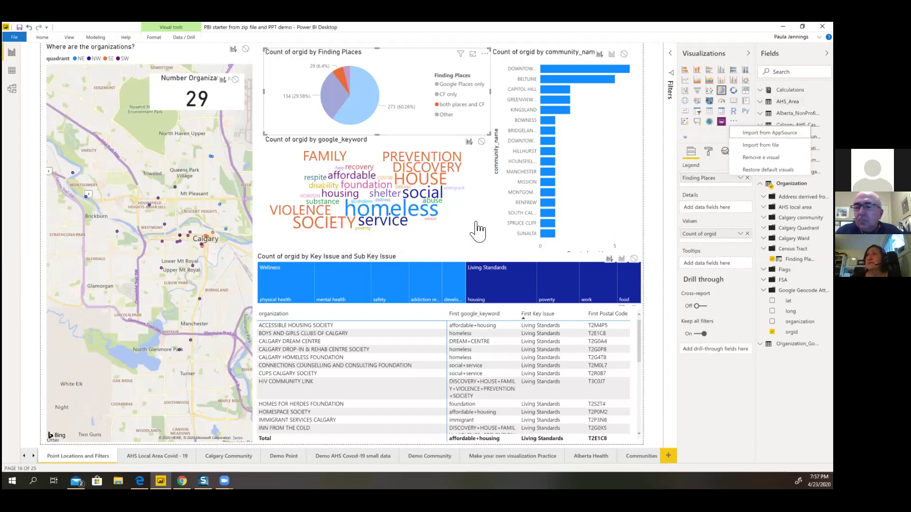
click(363, 182)
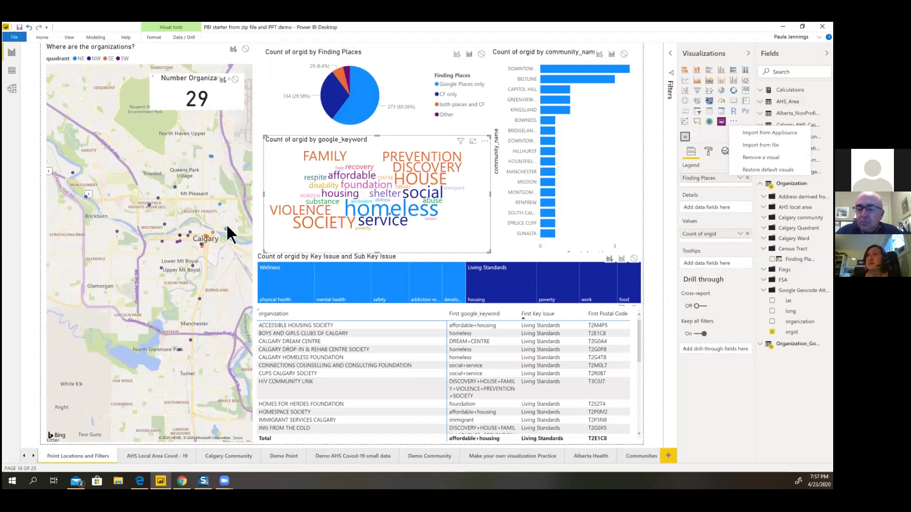
click(342, 78)
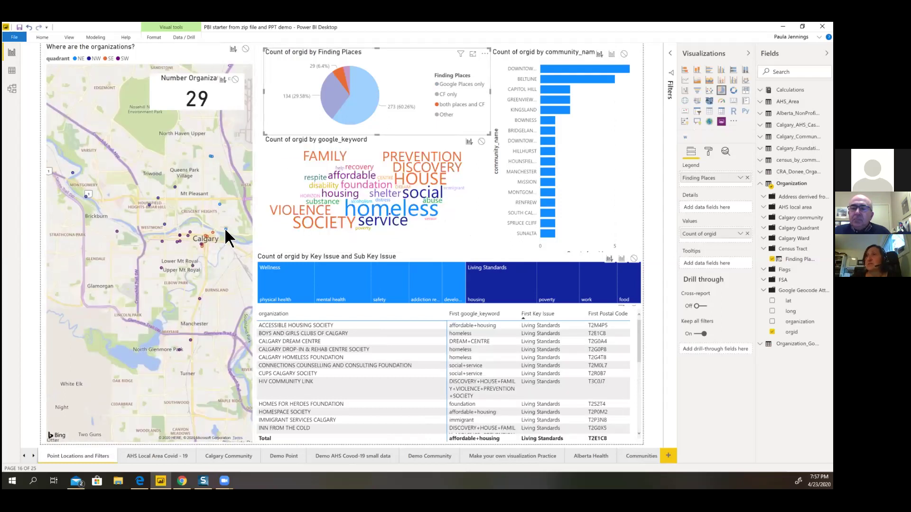
Step: Examine the details of a point on the filtered map and clear the pie slice selection
mouse_move(225, 229)
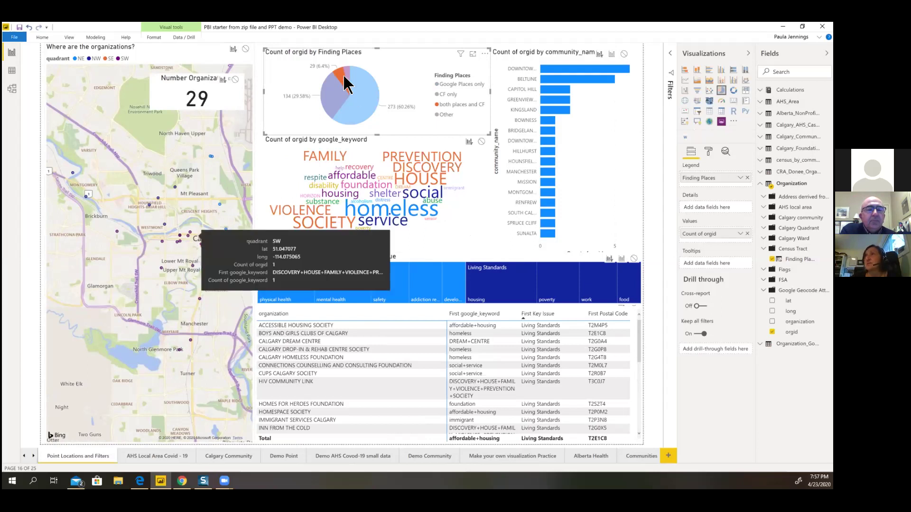
mouse_move(343, 74)
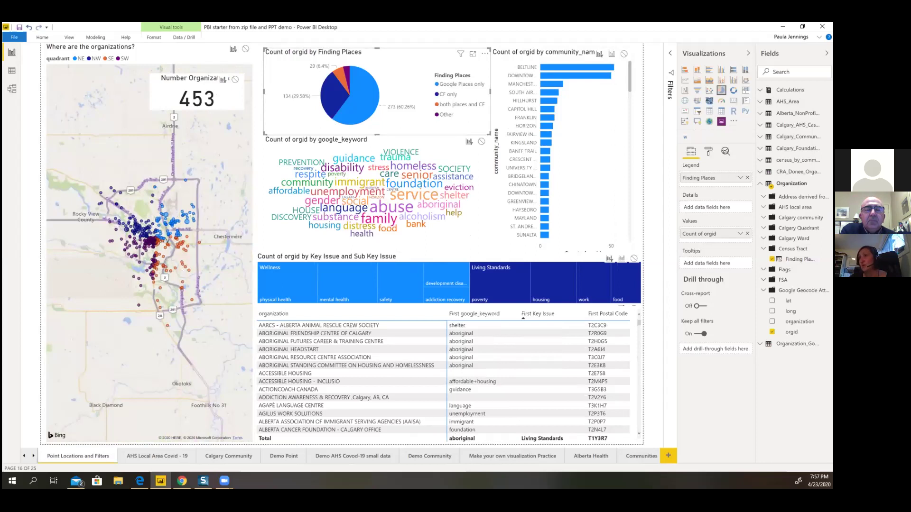
click(365, 379)
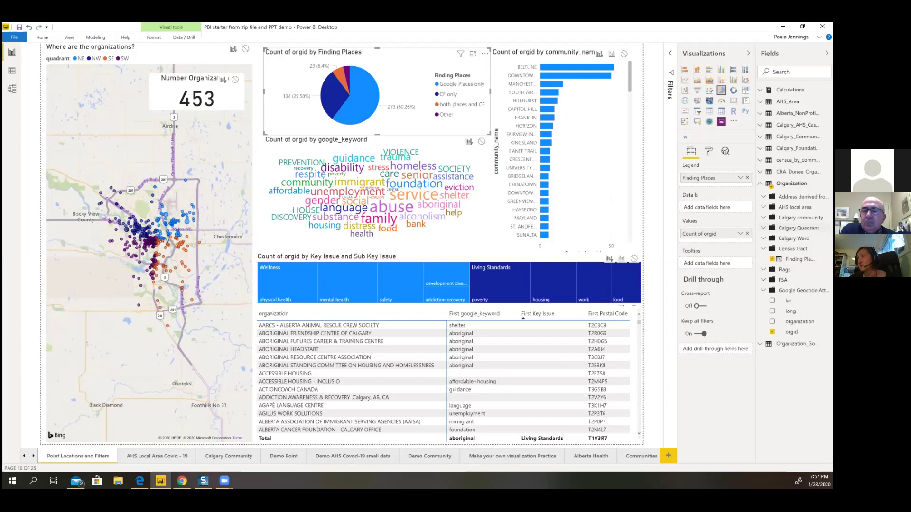
Step: View the FSA folder's fields in the Organization table and open the data model's relationship diagram
click(761, 183)
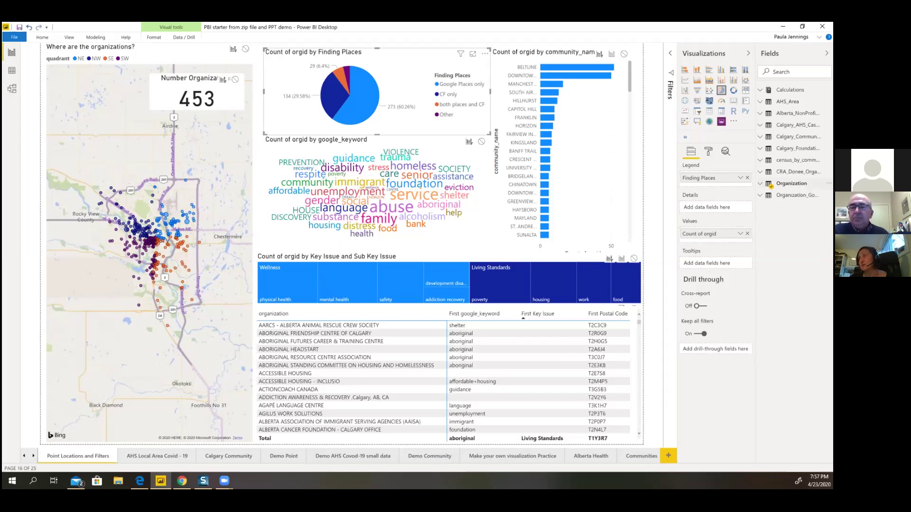
click(761, 183)
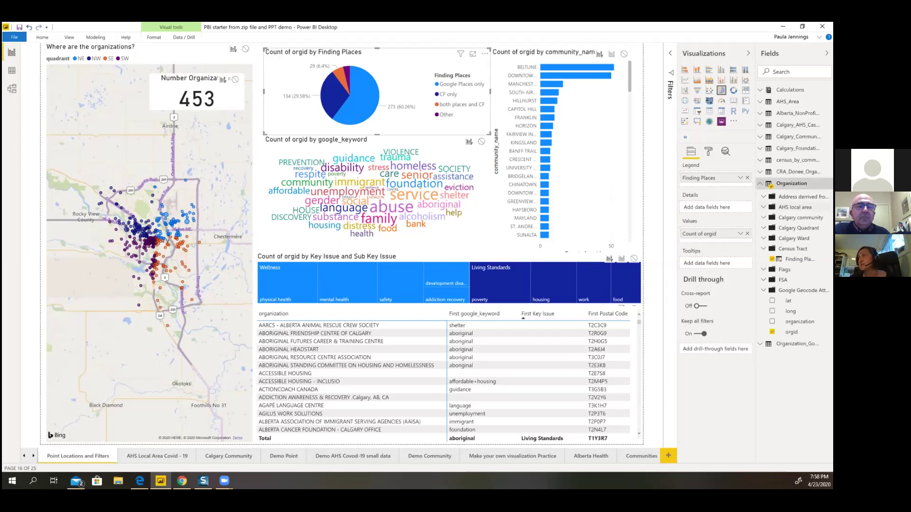
click(763, 280)
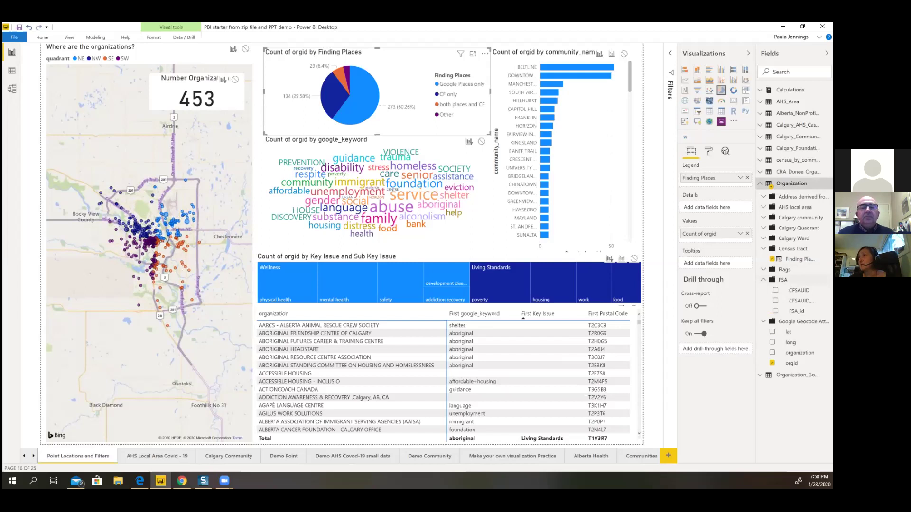
mouse_move(801, 301)
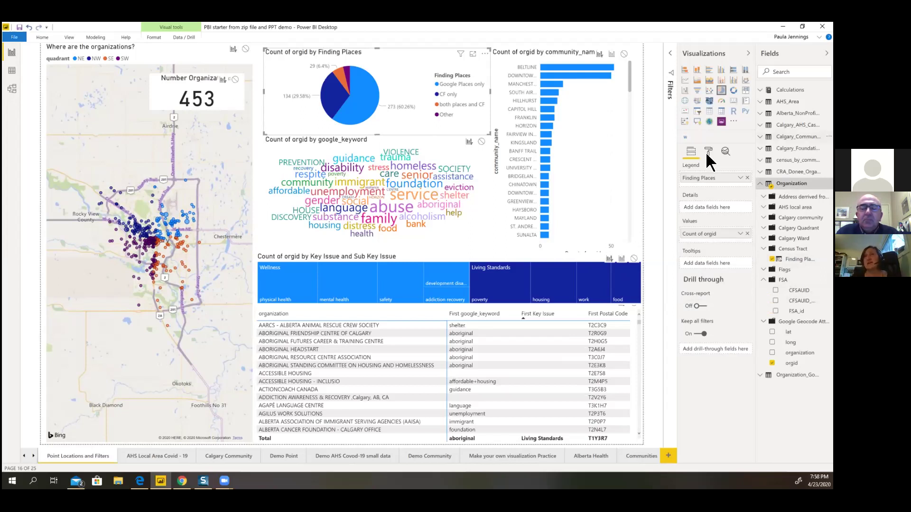
click(12, 89)
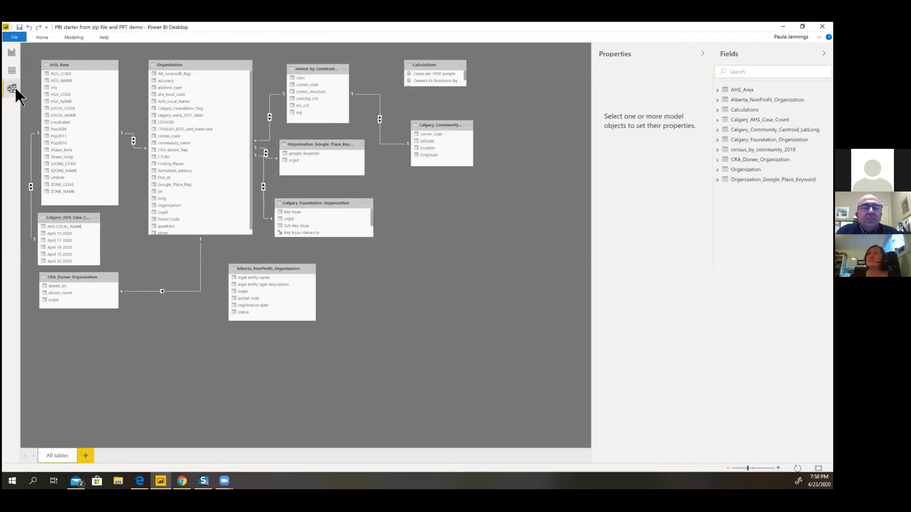
Step: Rearrange the Organization, Calgary_Foundation_Organization and Alberta_NonProfit_Organization tables in the relationship diagram to separate them
drag(184, 67, 181, 69)
drag(301, 207, 374, 230)
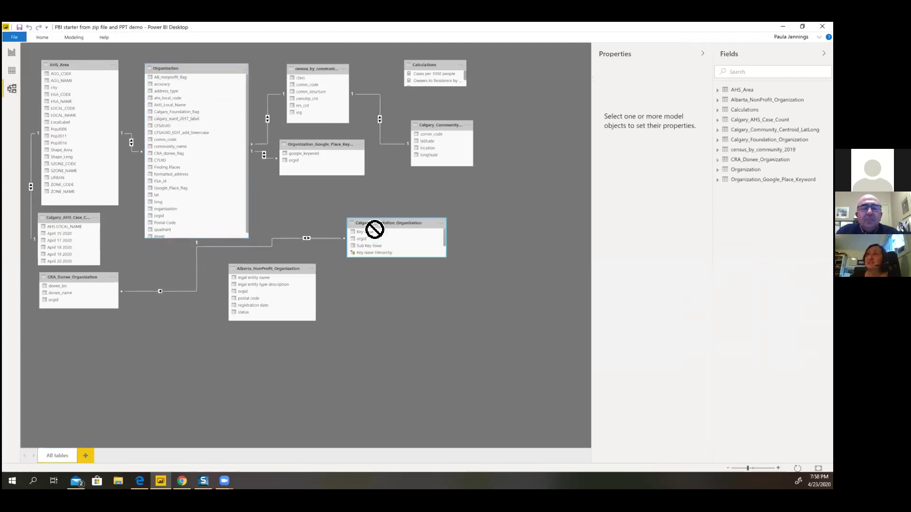
drag(264, 273, 249, 281)
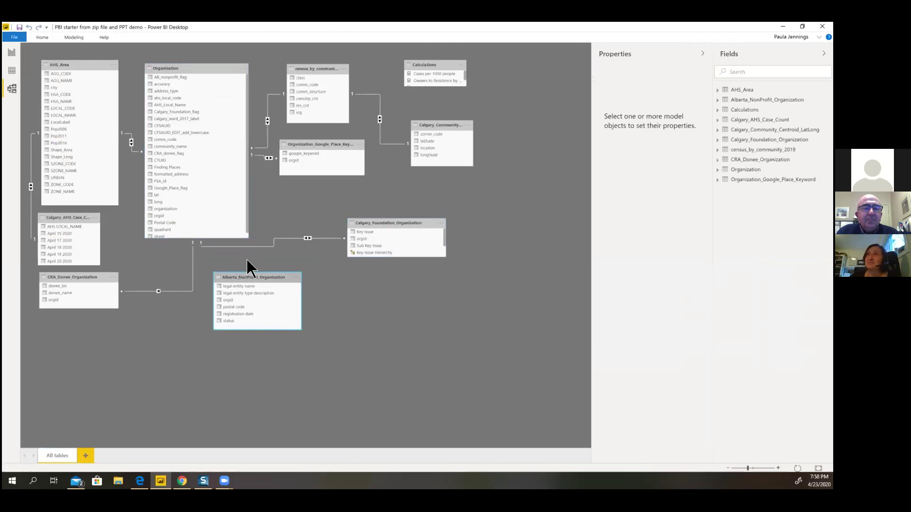
Step: Lengthen the Organization table to show all its fields and relate its orgid to orgid in Alberta_NonProfit_Organization, moving that table clear
drag(247, 237, 246, 251)
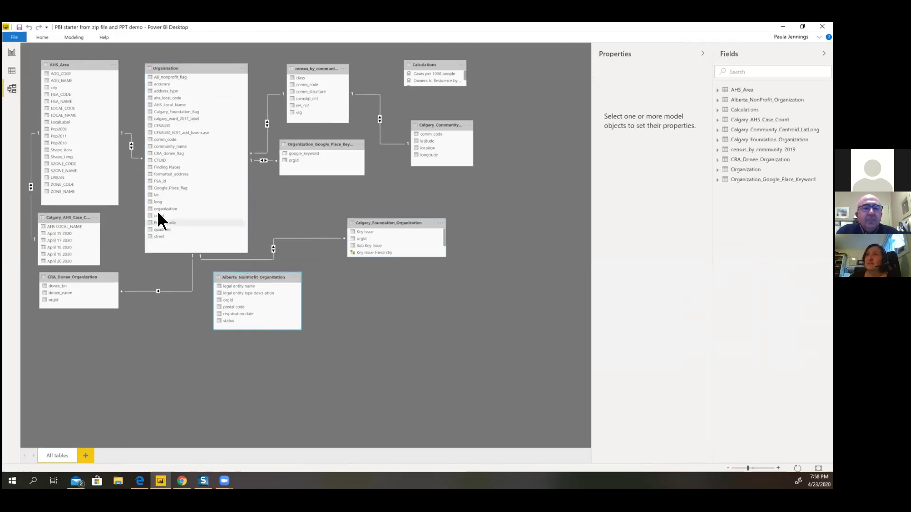
drag(158, 216, 221, 299)
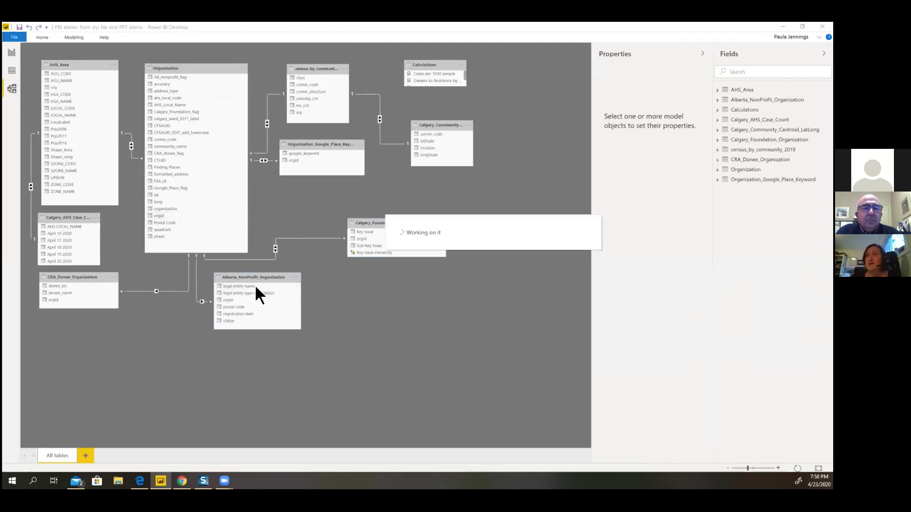
drag(248, 276, 283, 287)
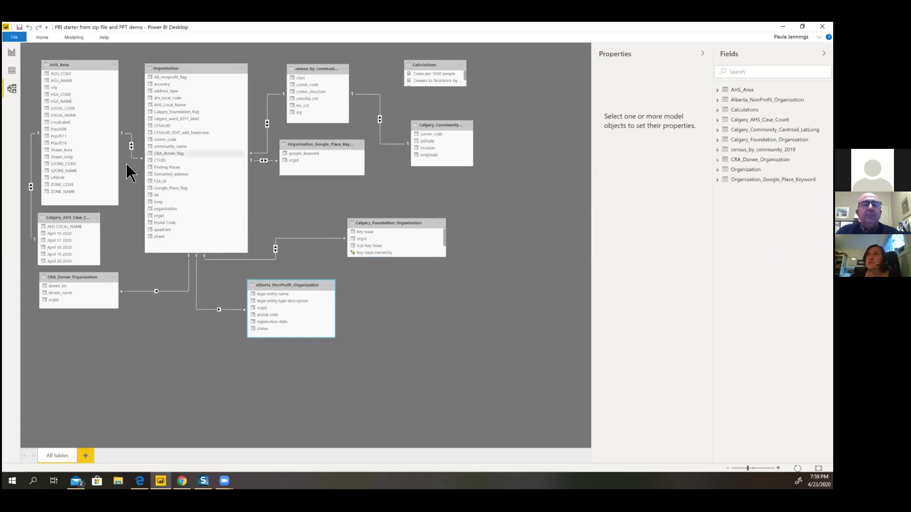
Step: View the settings of the relationship between Calgary_Foundation_Organization and Organization without changing them
double_click(308, 237)
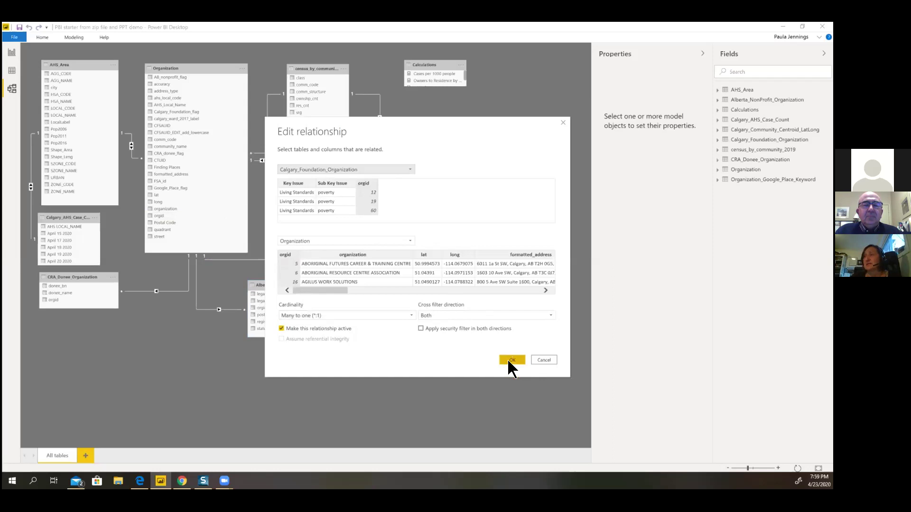
click(540, 358)
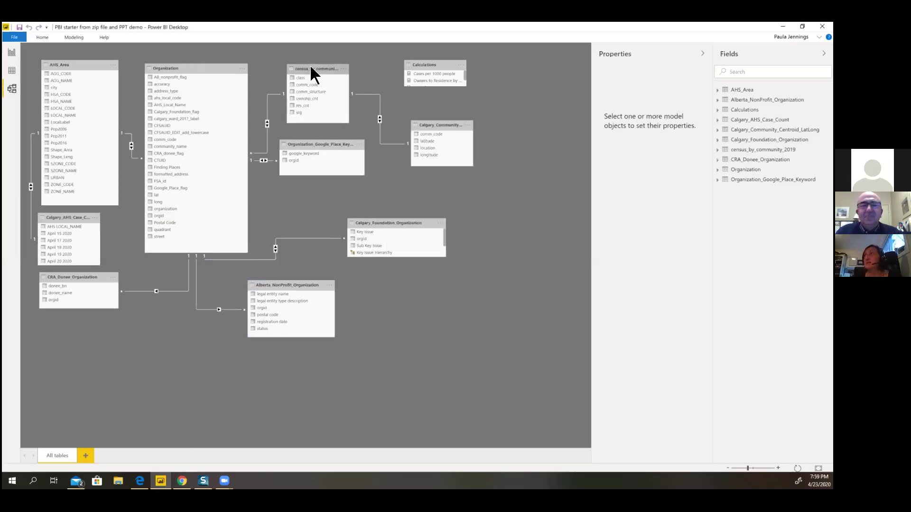
Step: View the properties of the quadrant field in the Organization table's Calgary Quadrant folder
click(717, 169)
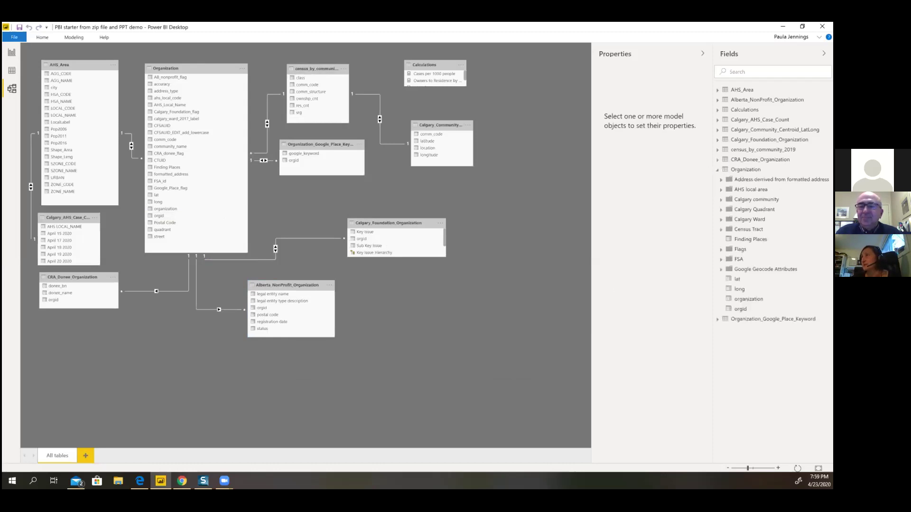
click(720, 209)
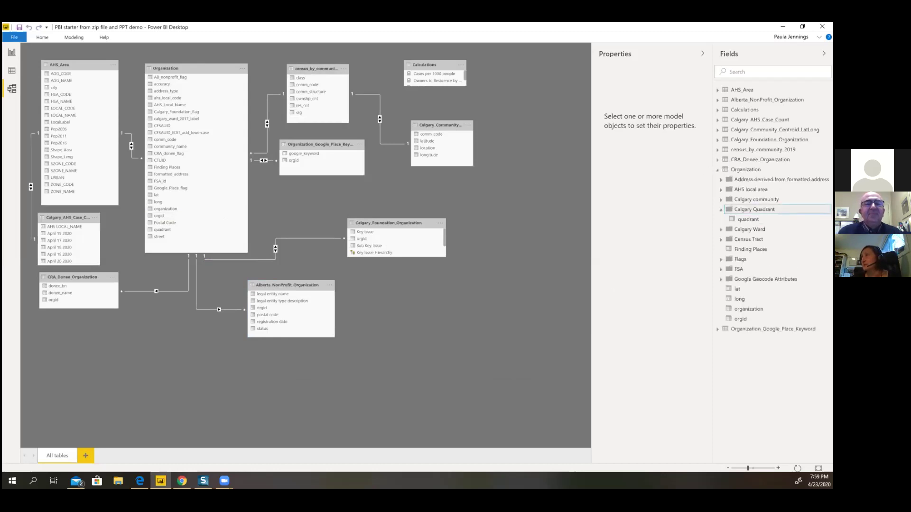
click(748, 220)
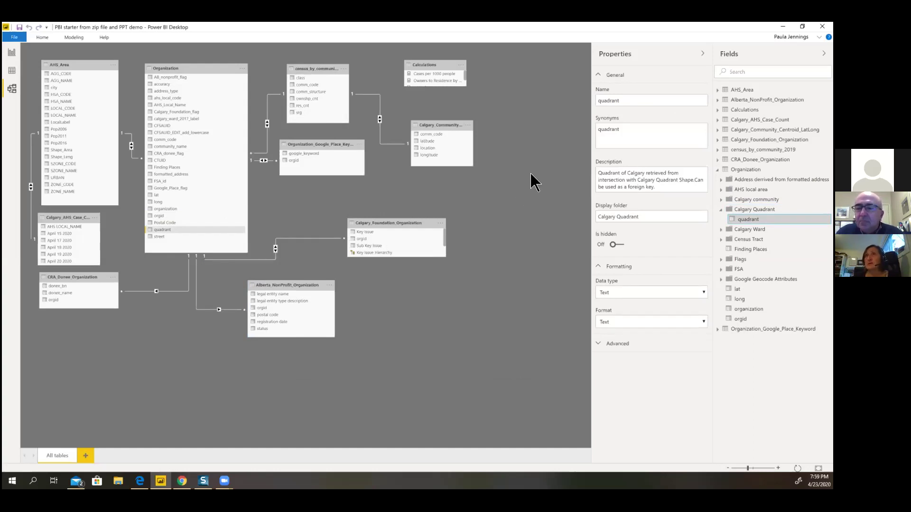
Step: Return to the report page and select the organizations map to view its field assignments
click(11, 53)
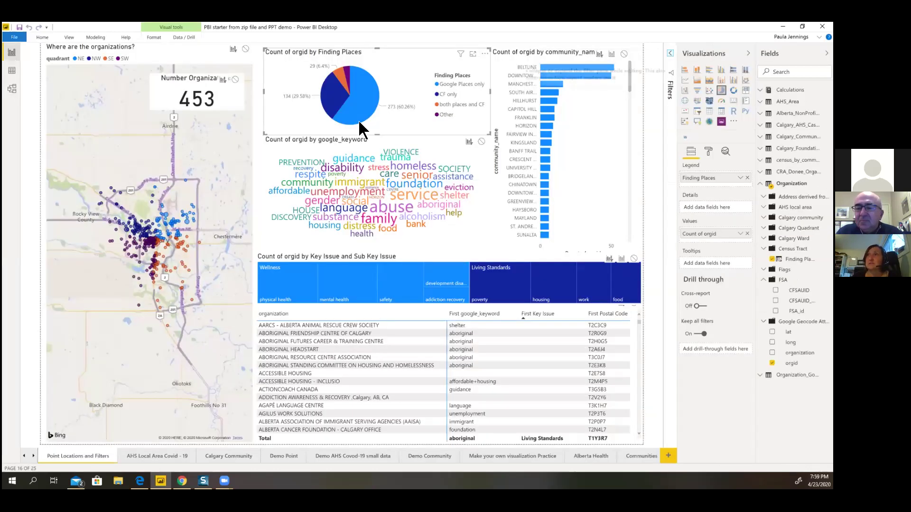
mouse_move(355, 126)
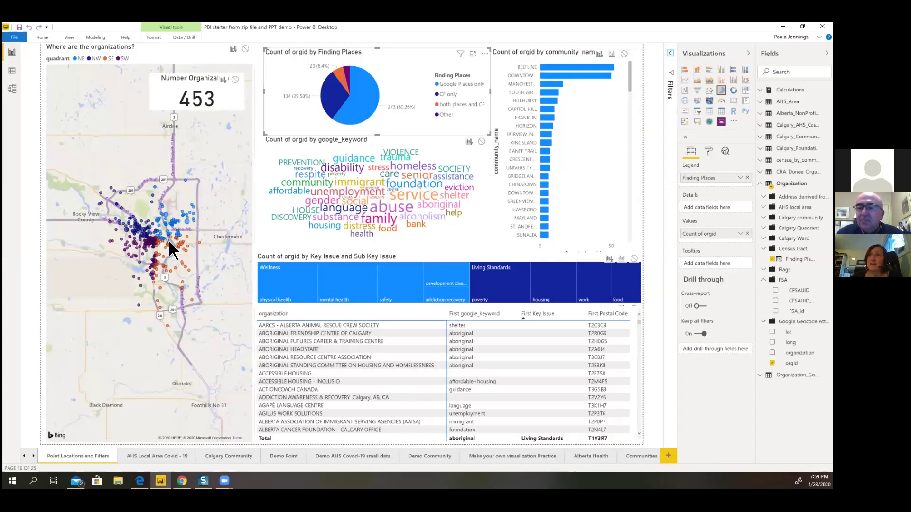
click(212, 143)
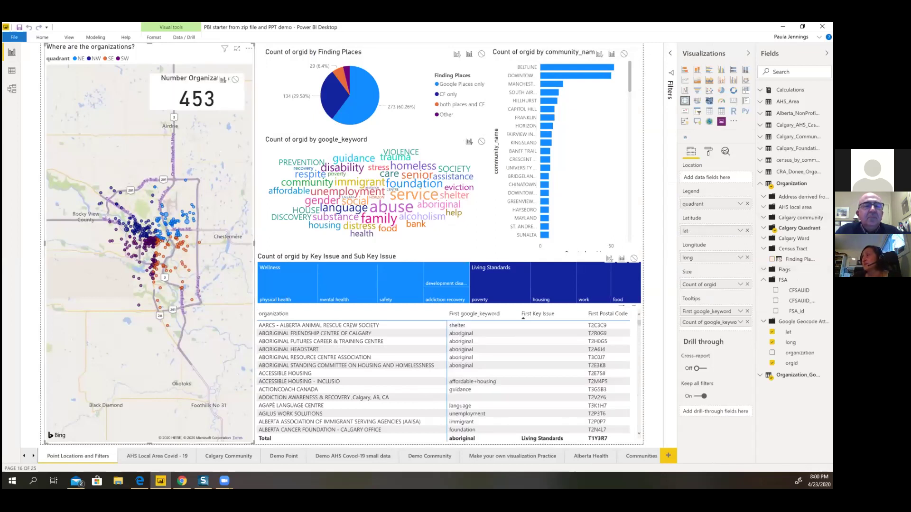
Step: Cross-filter the page by the BELTLINE bar and set the community chart's interaction with the Finding Places pie chart to Filter
click(556, 68)
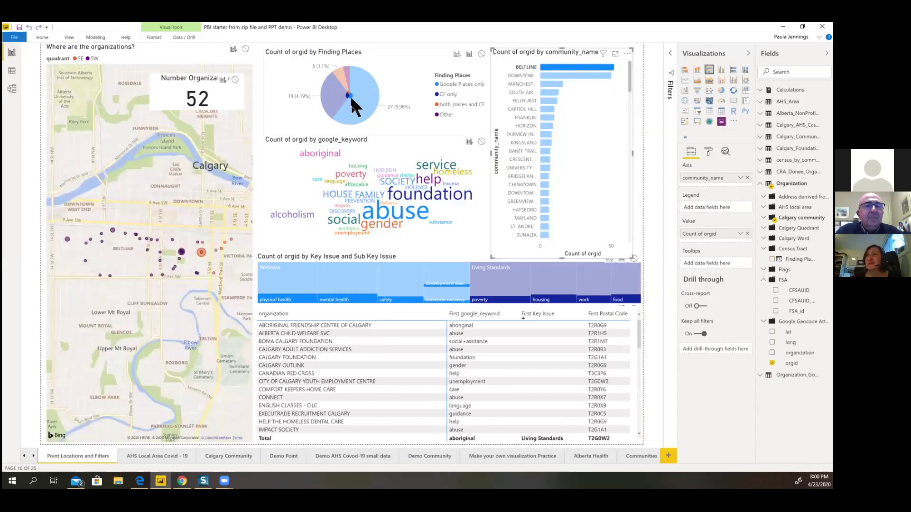
mouse_move(357, 99)
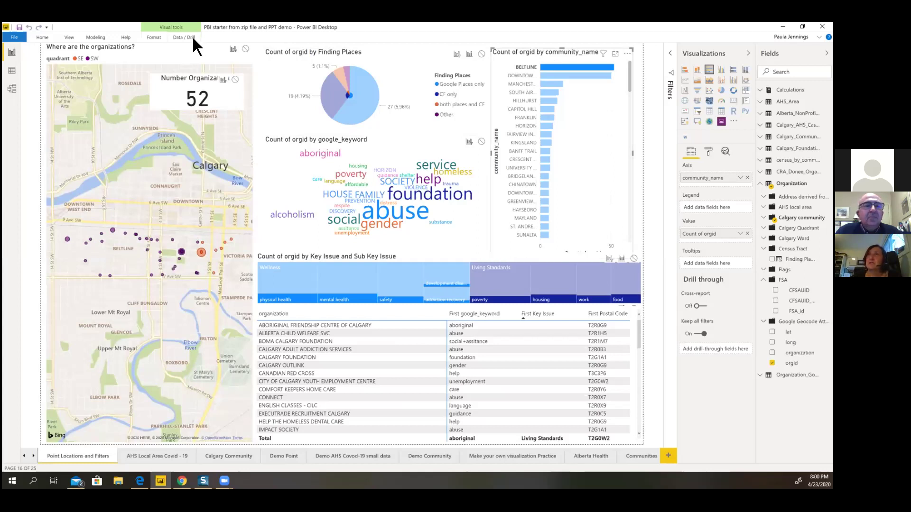
click(160, 38)
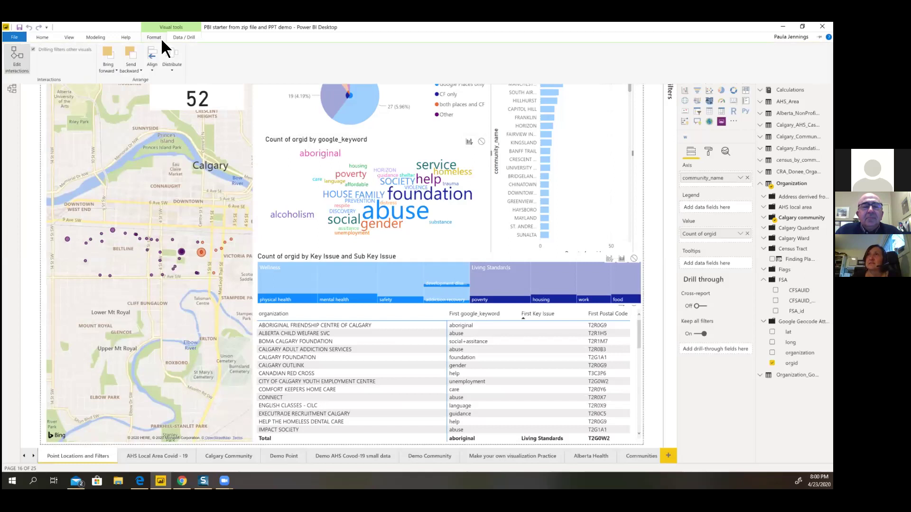
click(18, 68)
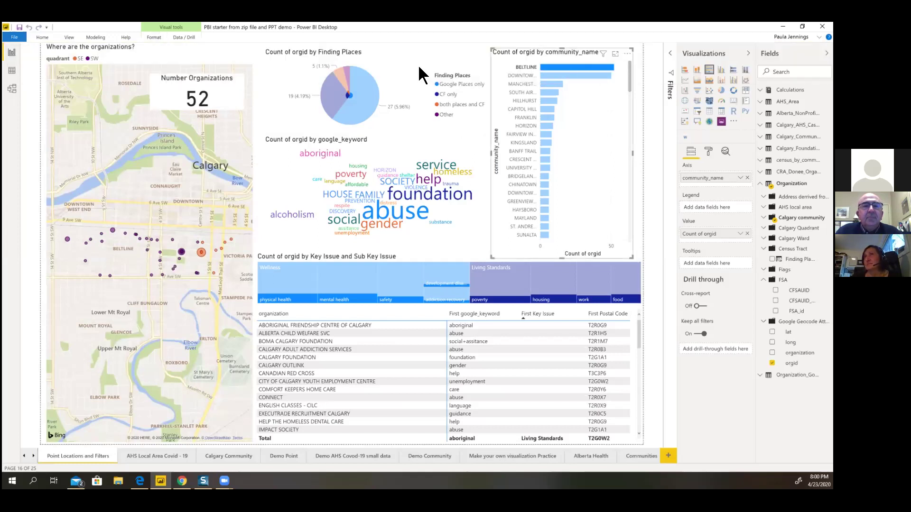
click(145, 30)
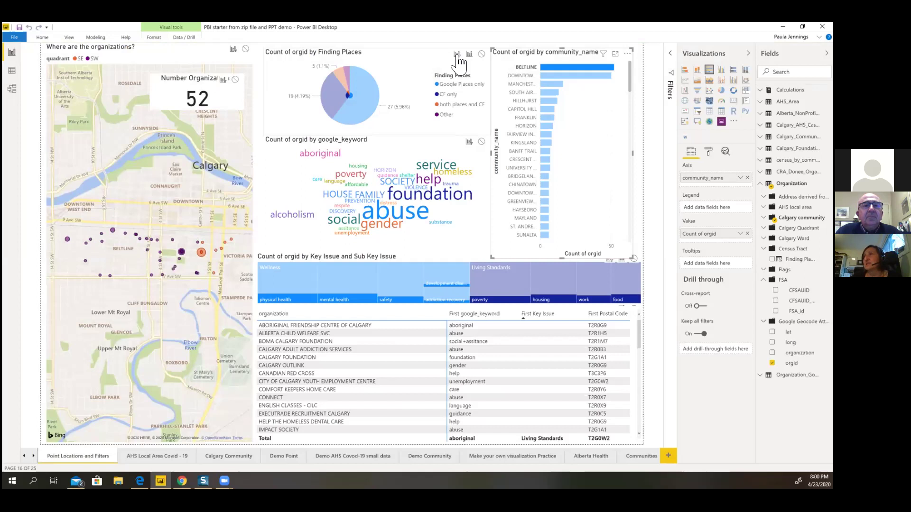
click(456, 55)
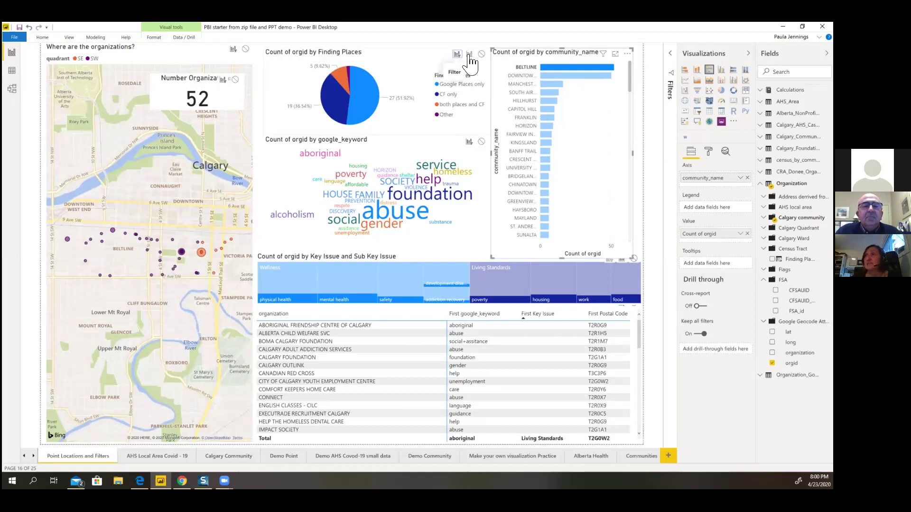
click(456, 55)
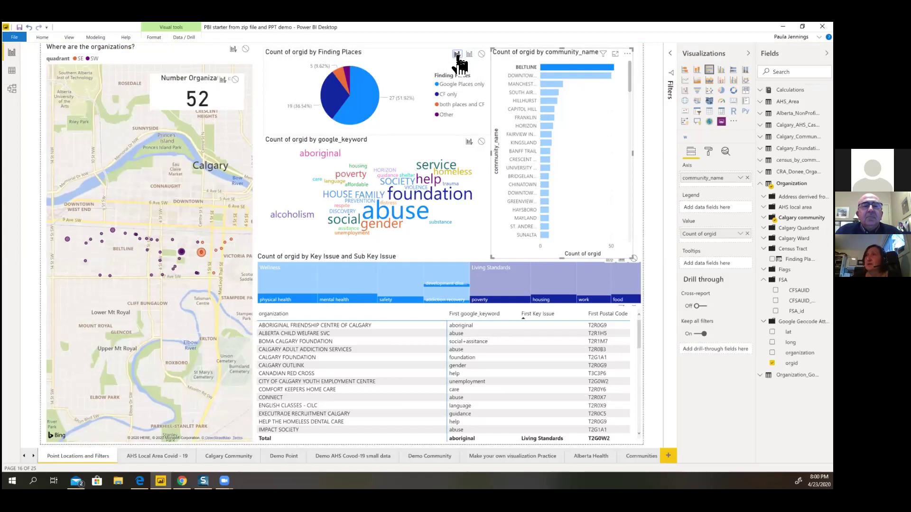
Step: Cross-filter the page by the MANCHESTER INDUSTRIAL bar and turn off interaction editing
click(558, 77)
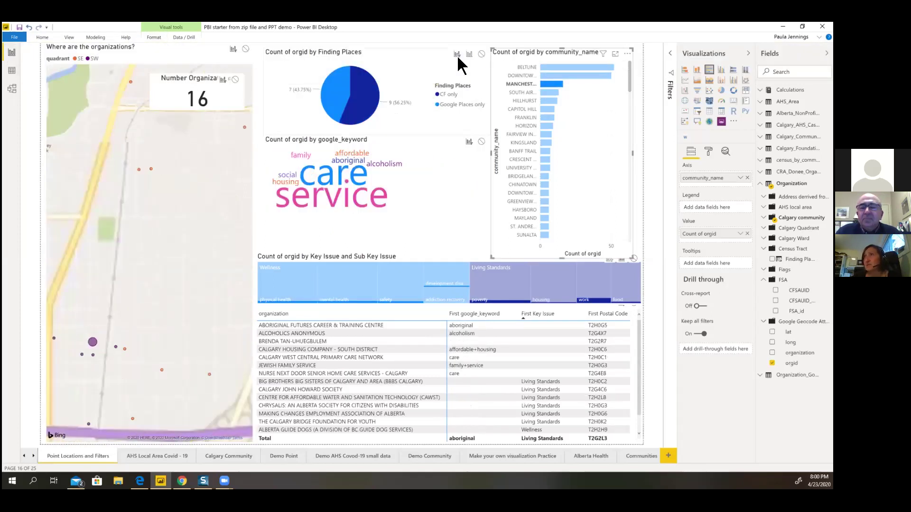
mouse_move(457, 55)
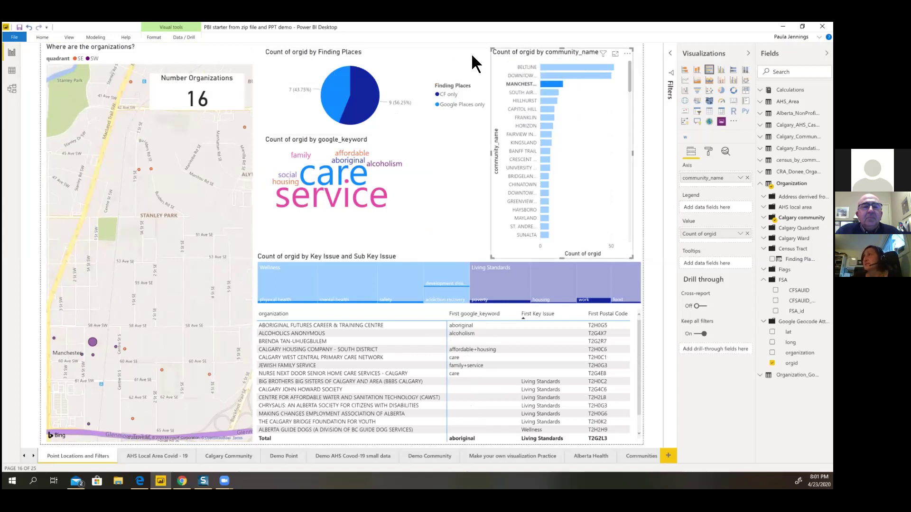
Step: Open the community bar chart in focus mode and sort it by community_name in ascending order
click(615, 53)
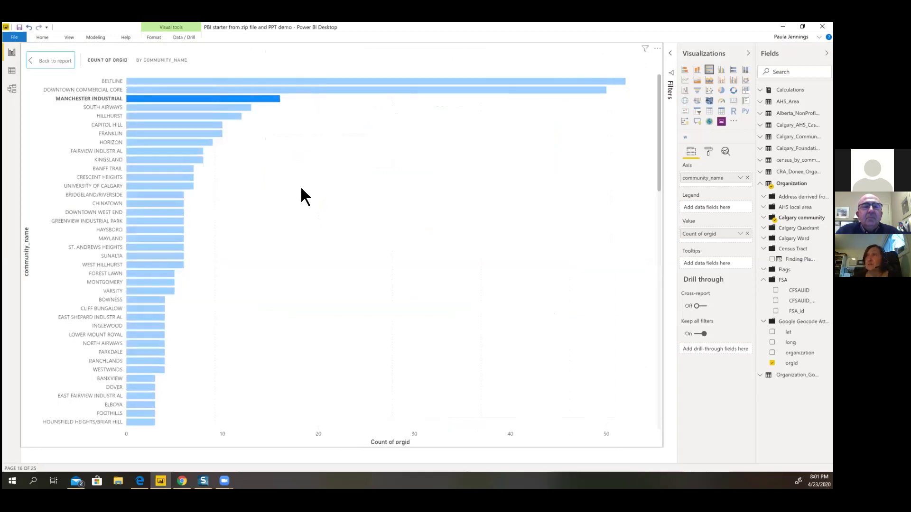
click(657, 49)
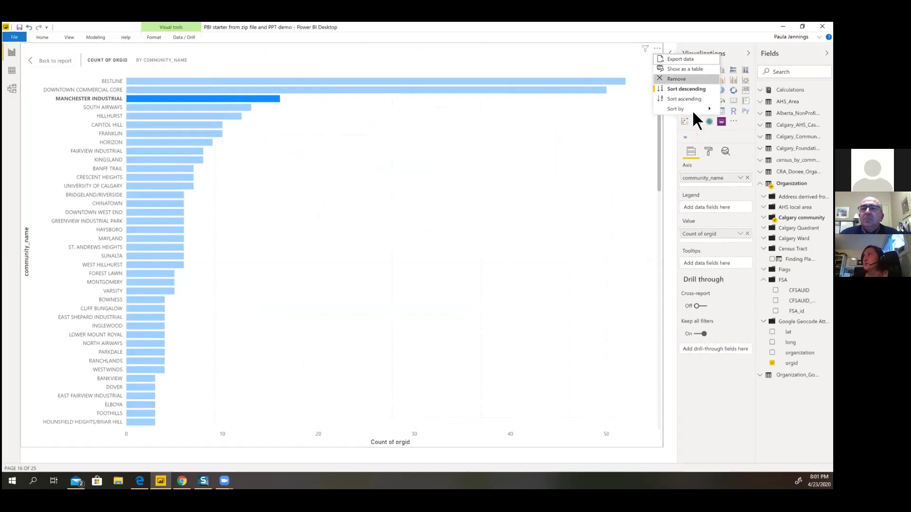
mouse_move(695, 113)
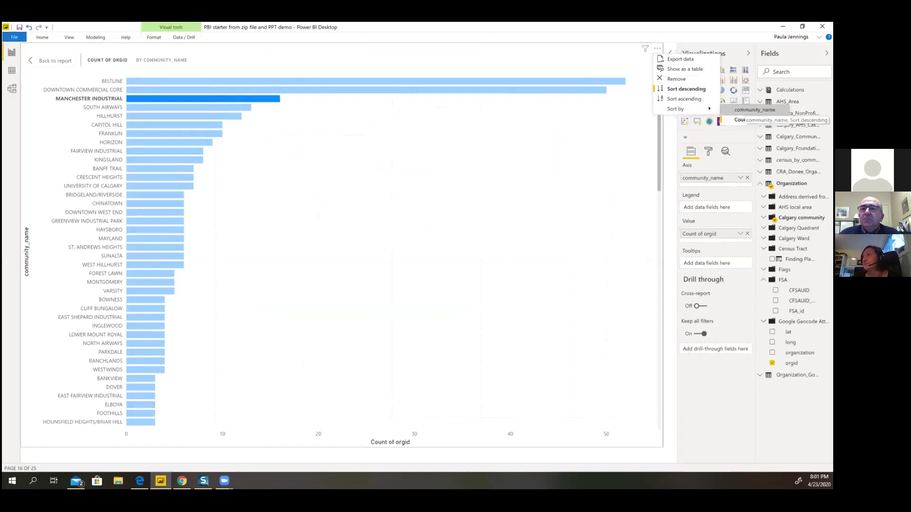
click(526, 160)
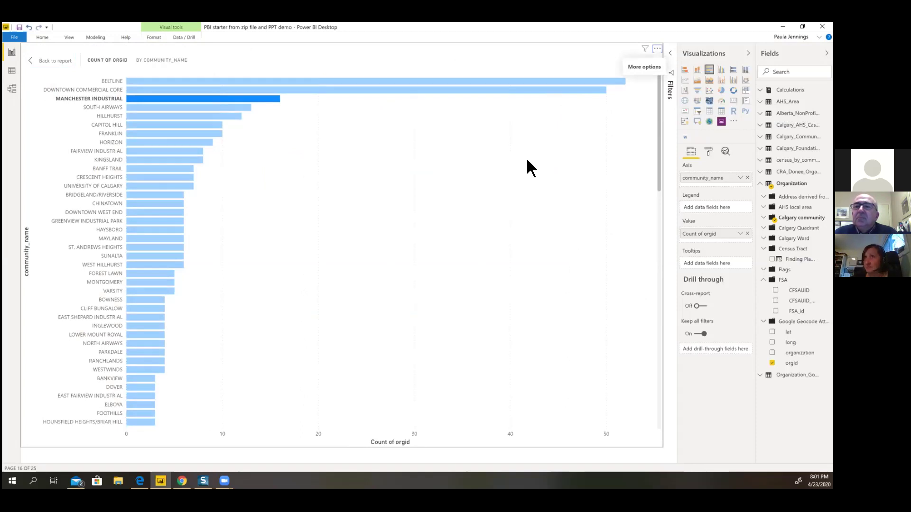
click(657, 49)
mouse_move(683, 111)
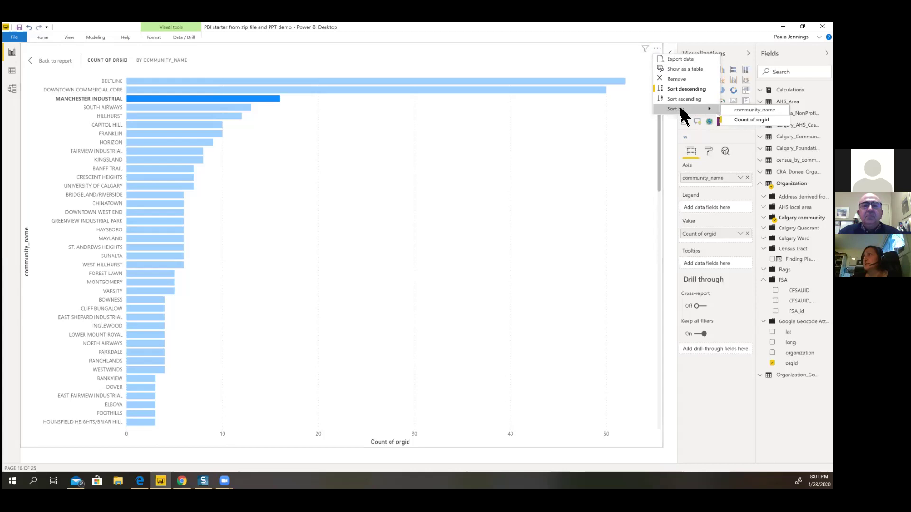
click(755, 109)
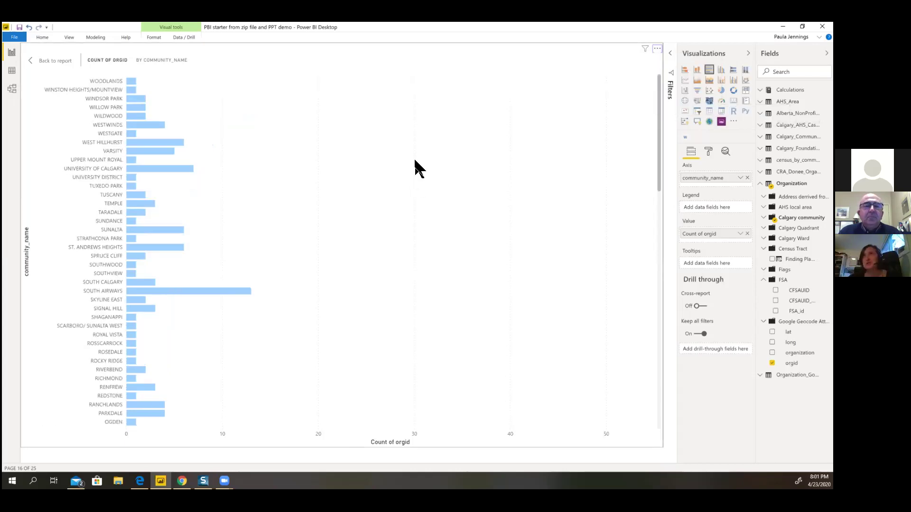
click(656, 48)
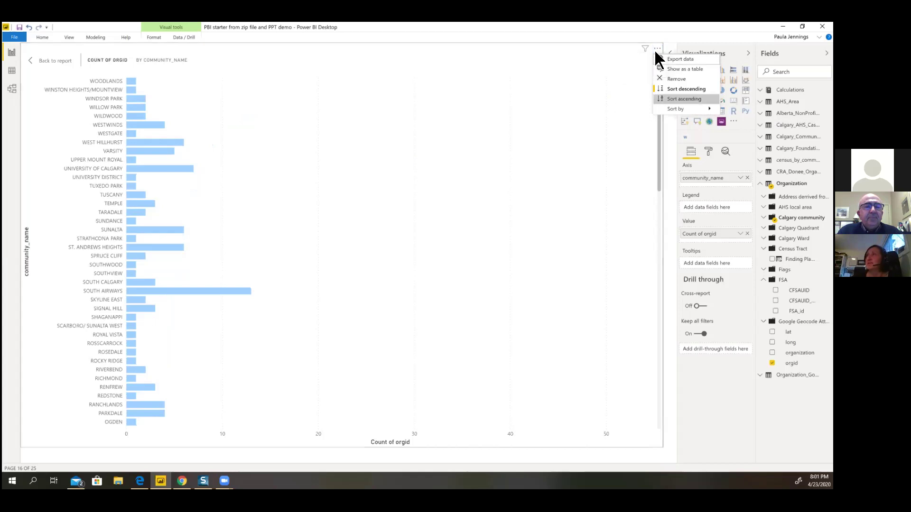
click(683, 98)
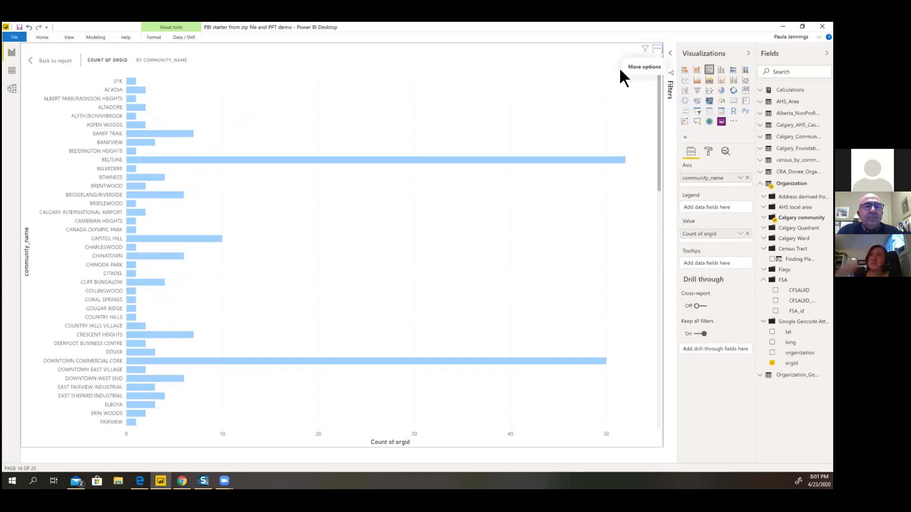
Step: Show the community chart's data as a table and return to the full report page
click(656, 48)
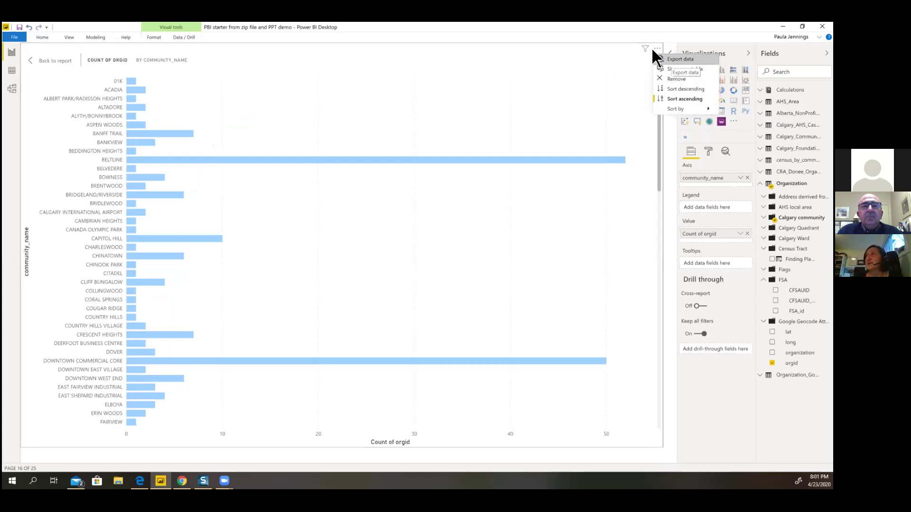
click(672, 69)
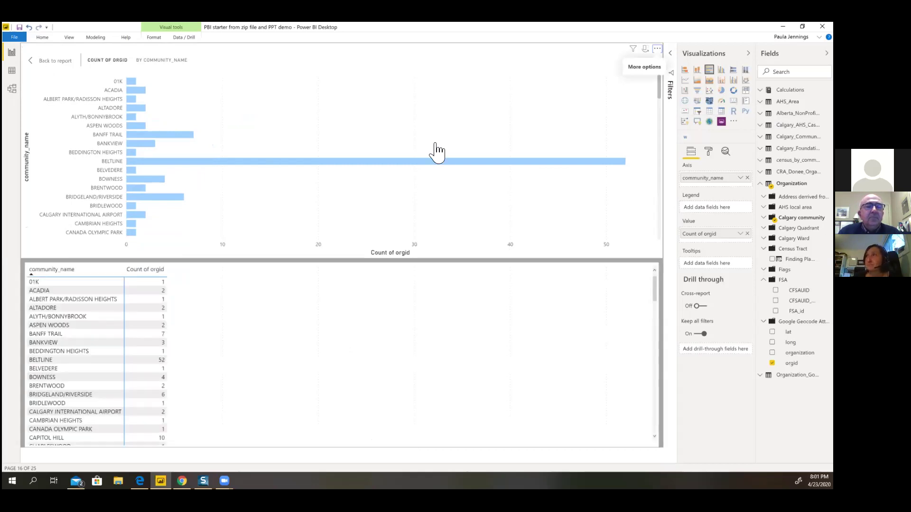
key(Escape)
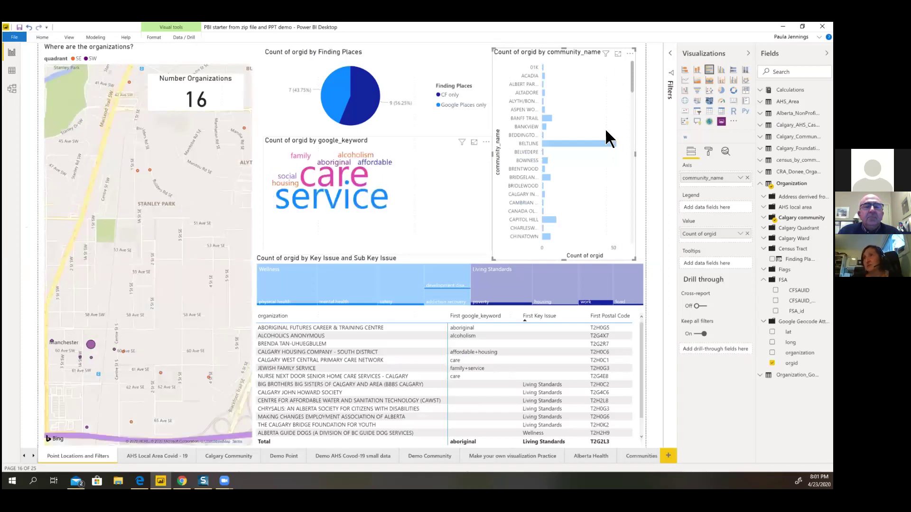
Step: Cross-filter the page by the "Google Places only" pie slice and open the "Make your own visualization Practice" page
click(368, 103)
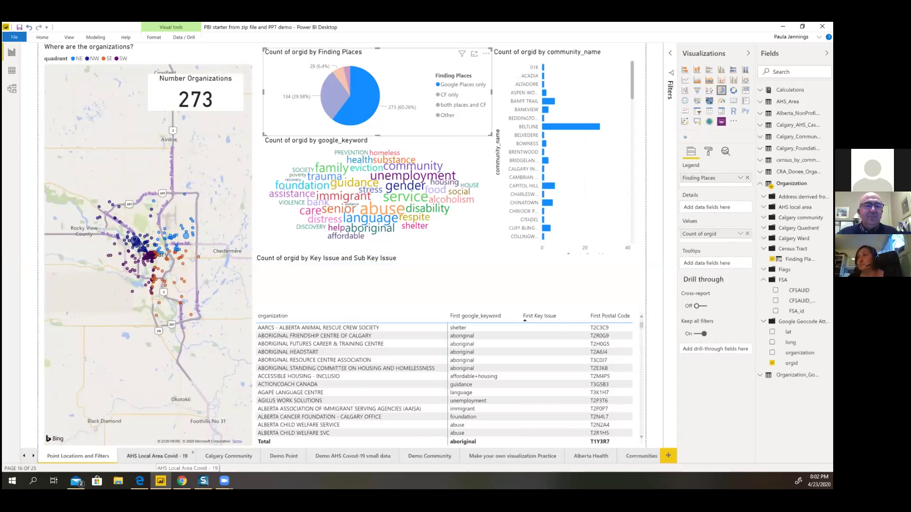
click(539, 456)
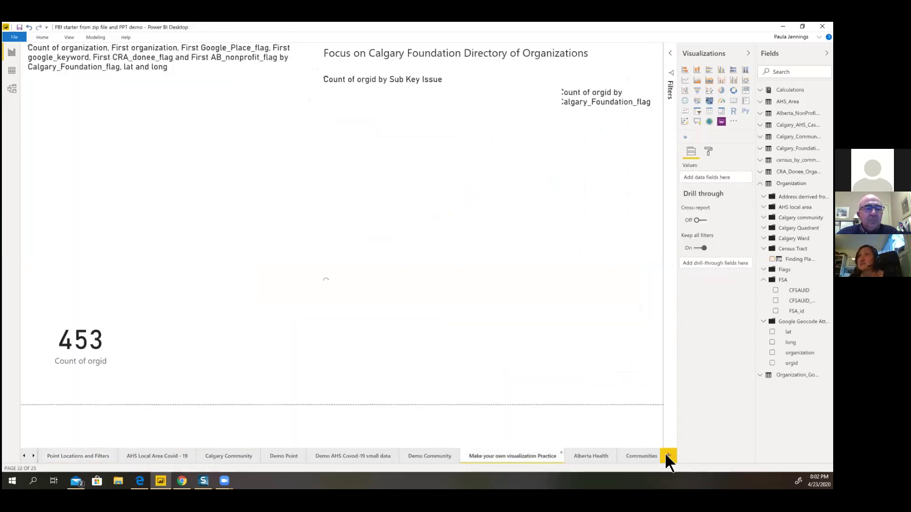
Step: Add a blank report page, view the table relationships in the data model, and return to the blank page
click(668, 456)
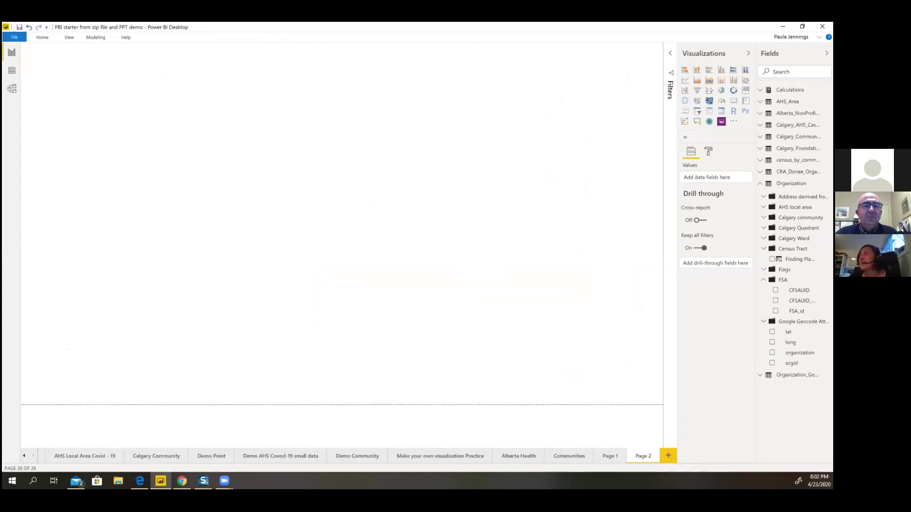
click(14, 89)
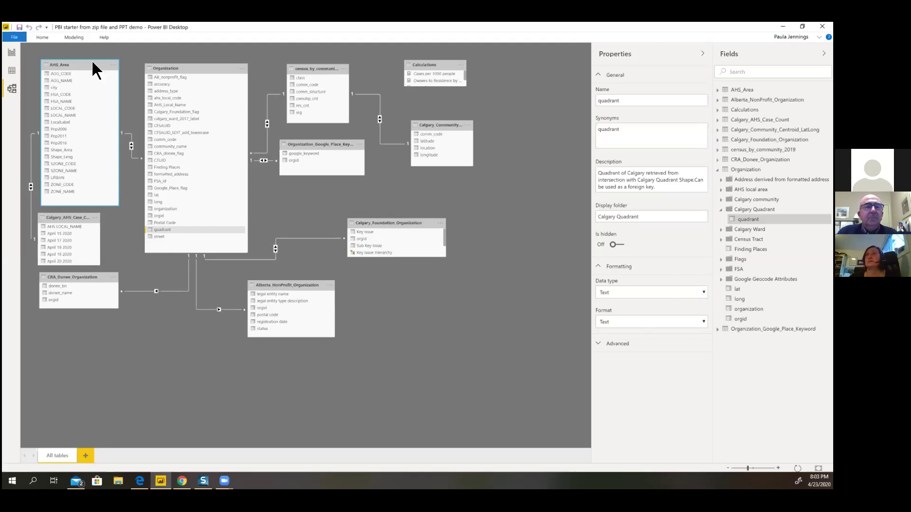
click(12, 53)
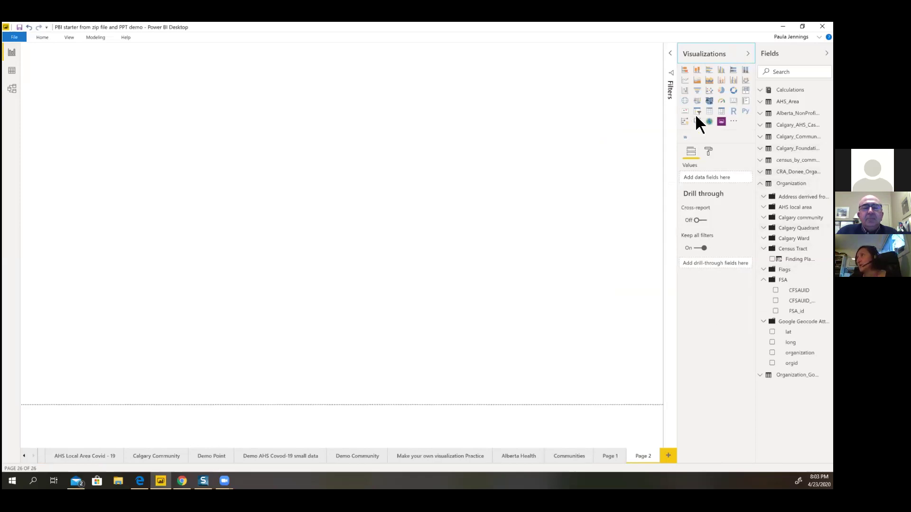
Step: Create an enlarged map on the blank page with lat as latitude, long as longitude and the count of orgid as bubble size
click(683, 102)
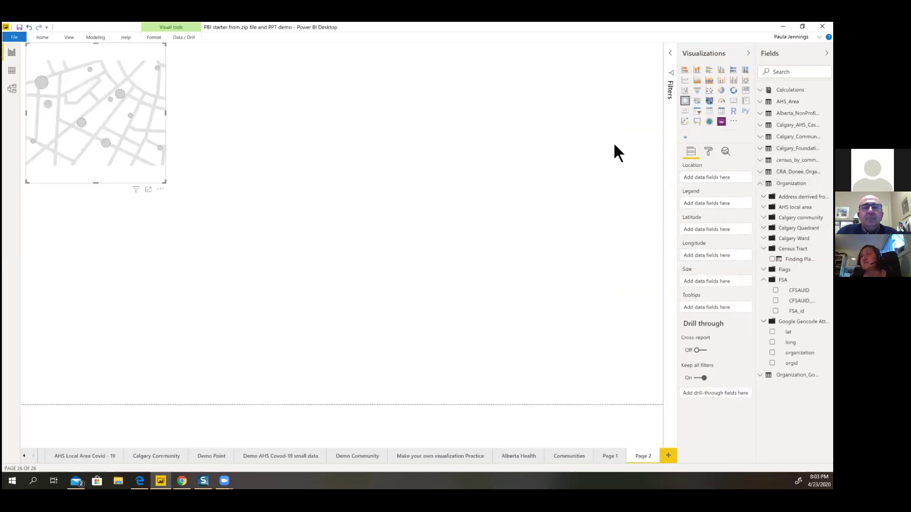
drag(163, 179, 291, 396)
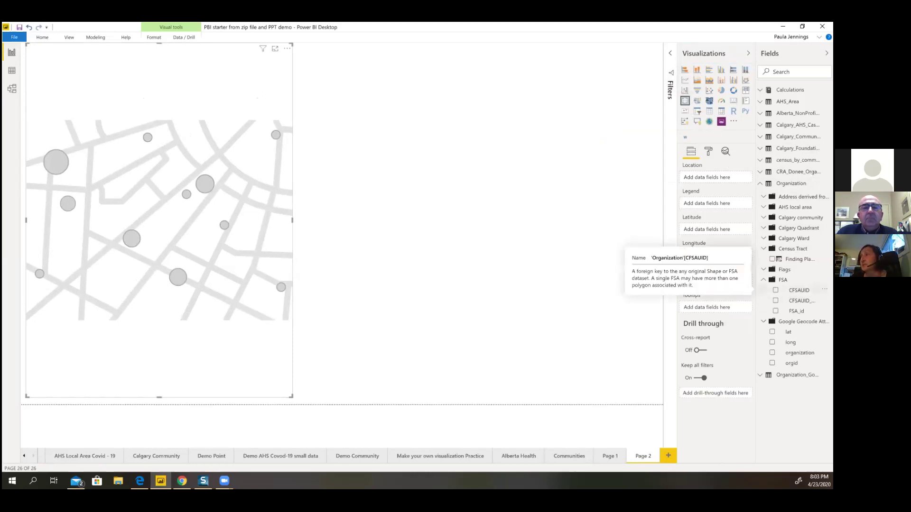
drag(788, 332, 717, 238)
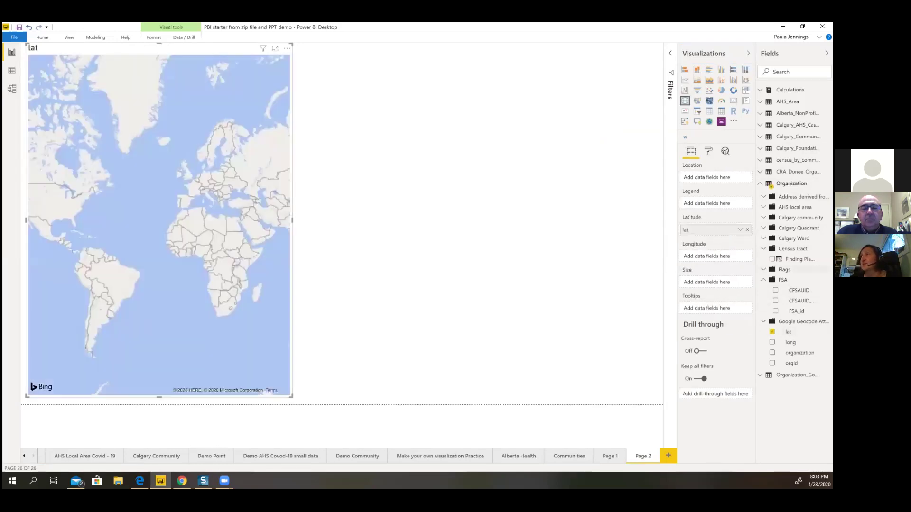
drag(790, 342, 717, 261)
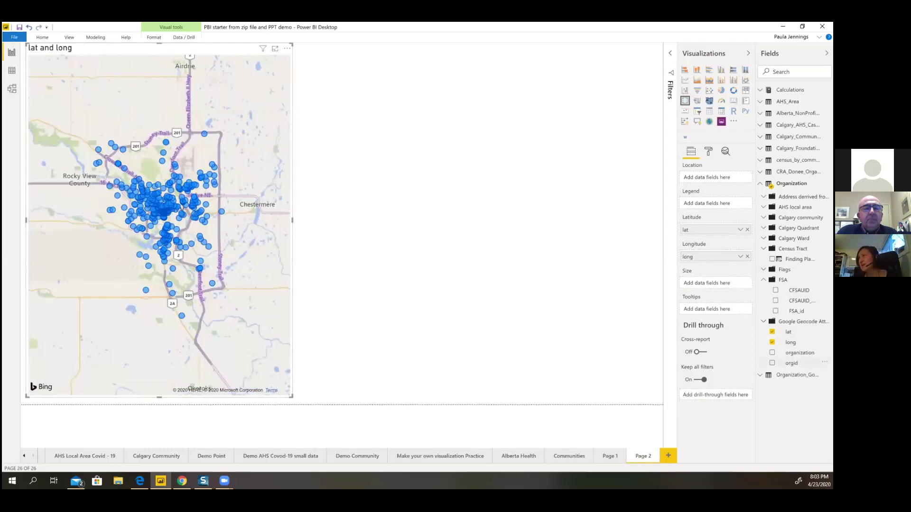
drag(791, 363, 721, 294)
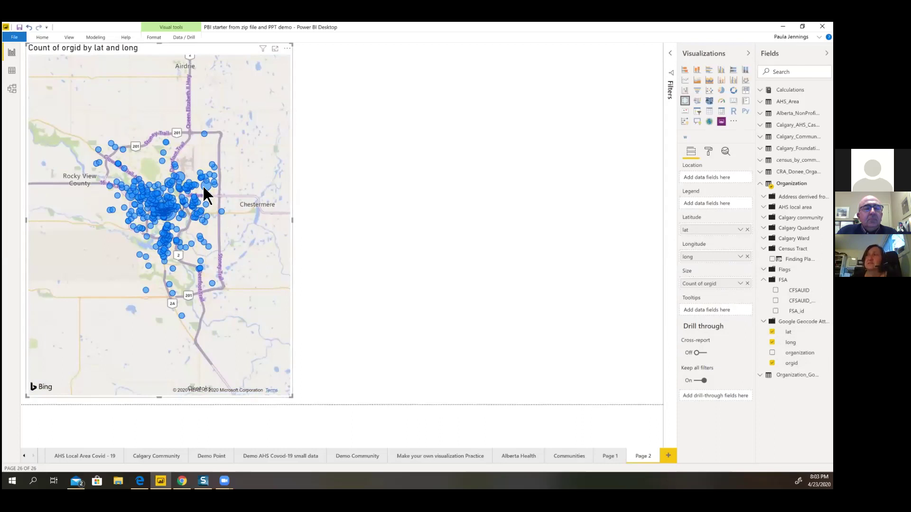
Step: Examine the aggregation options for the map's orgid size value without changing the selected one
mouse_move(205, 194)
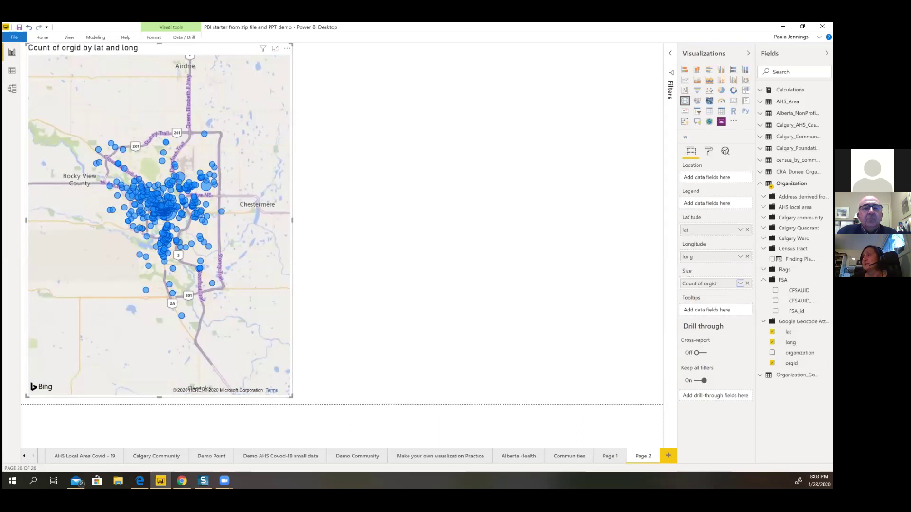
click(740, 283)
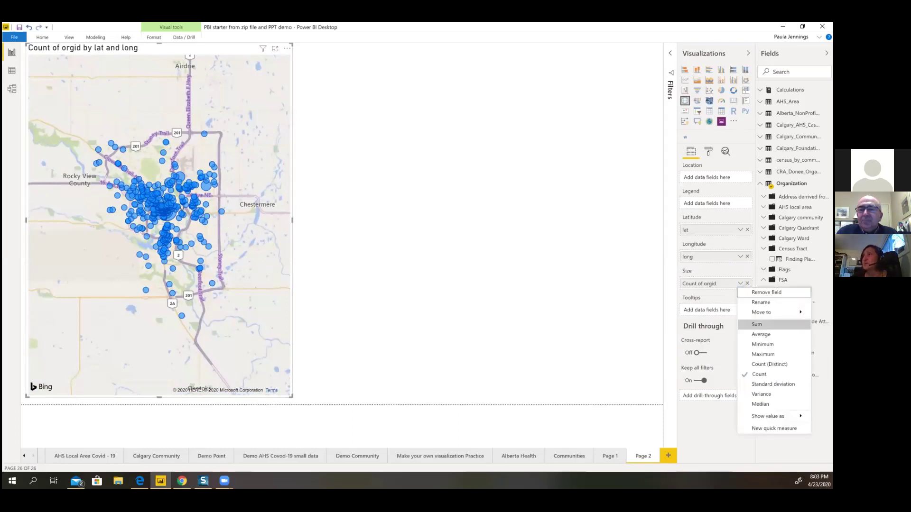
click(720, 285)
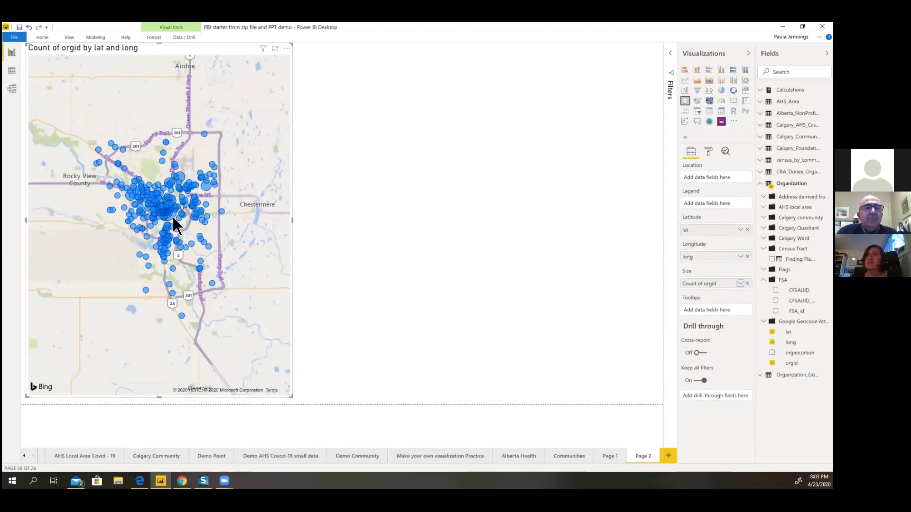
mouse_move(204, 186)
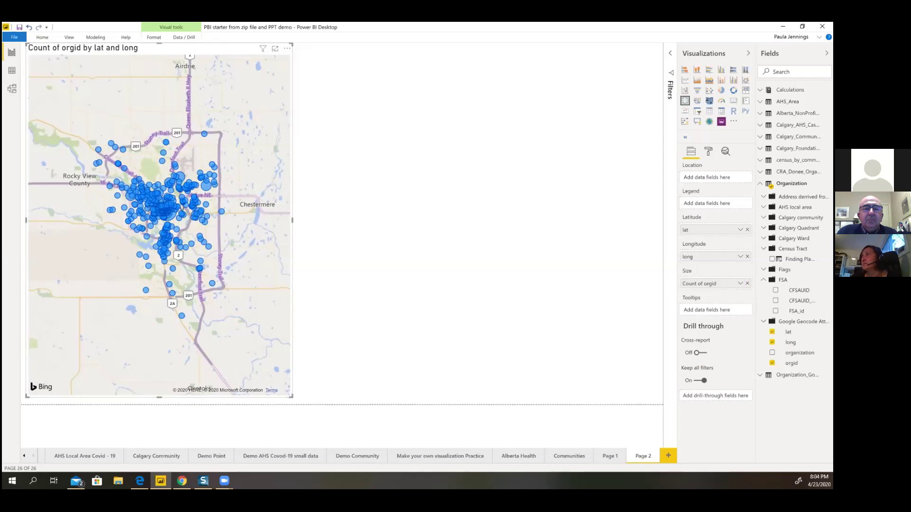
Step: Add a separate table of the Calgary_Foundation_flag values from the Flags folder beside the map
key(Escape)
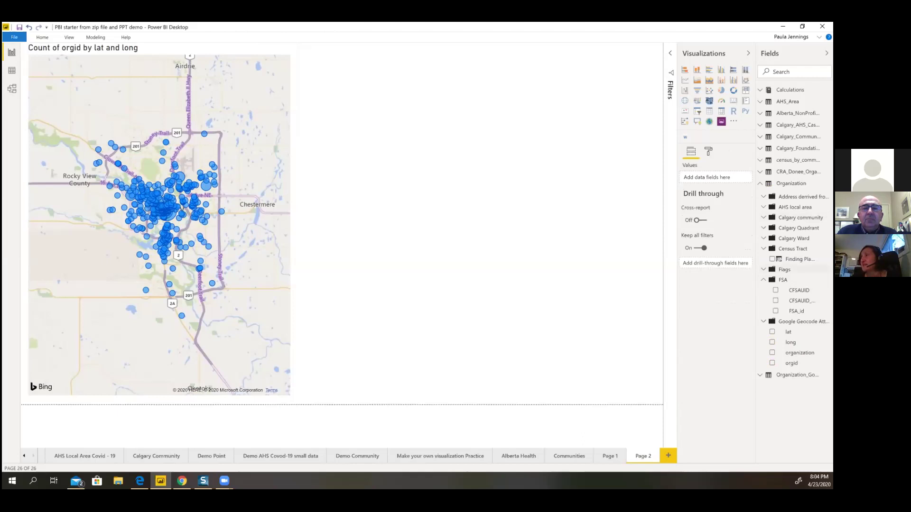
click(764, 269)
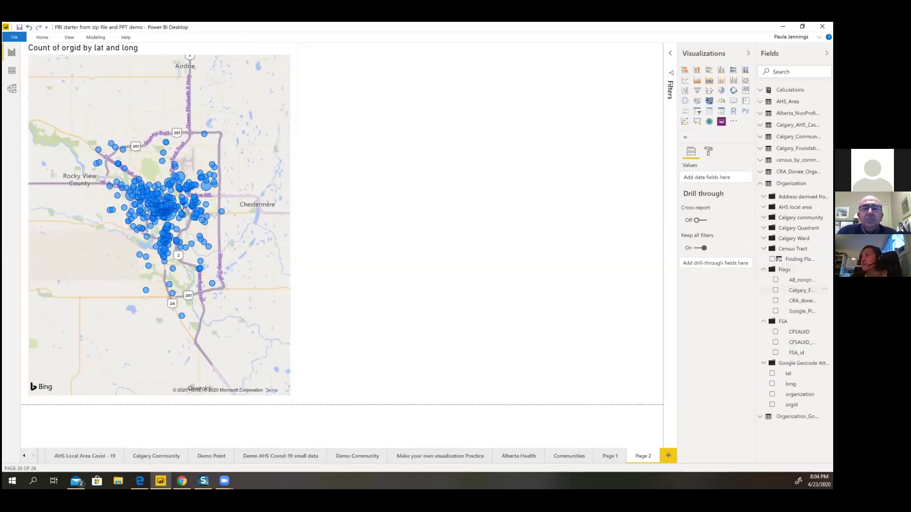
drag(802, 289, 352, 82)
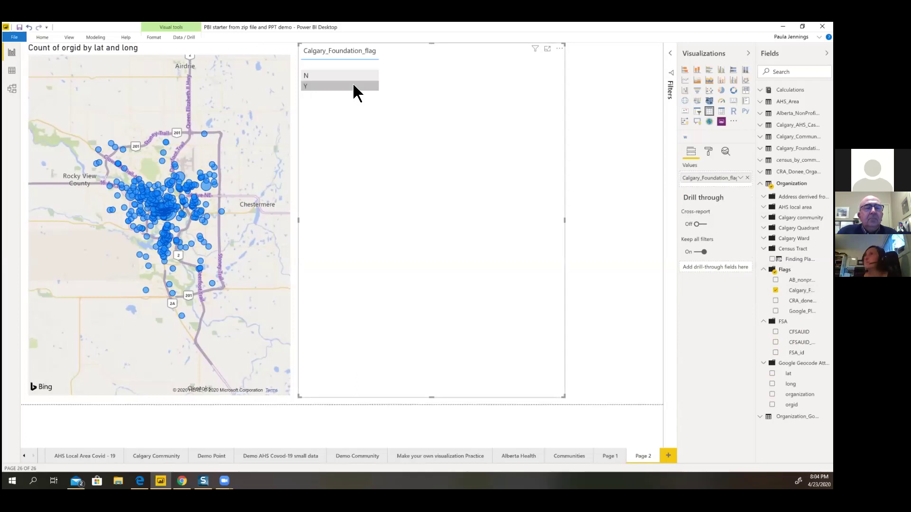
click(709, 112)
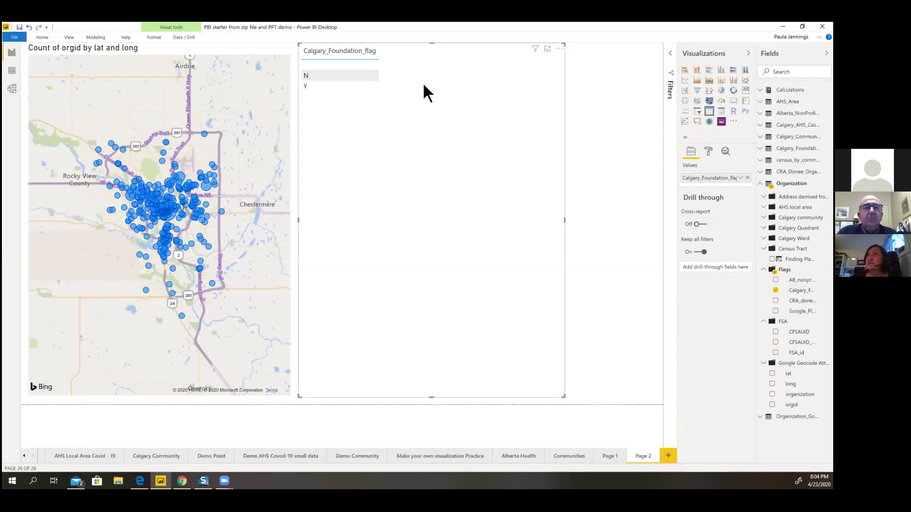
Step: Cross-filter the map by flag value N and then Y, and shrink the Calgary_Foundation_flag table
click(323, 76)
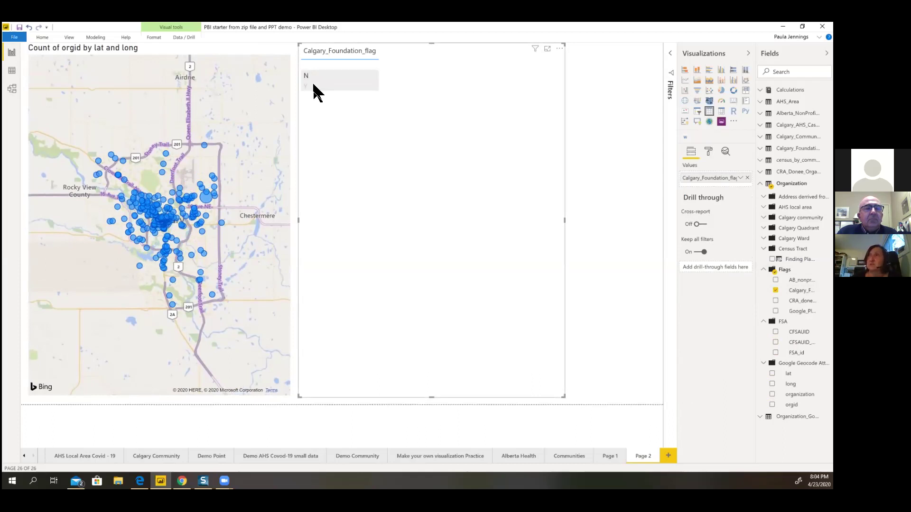
click(312, 84)
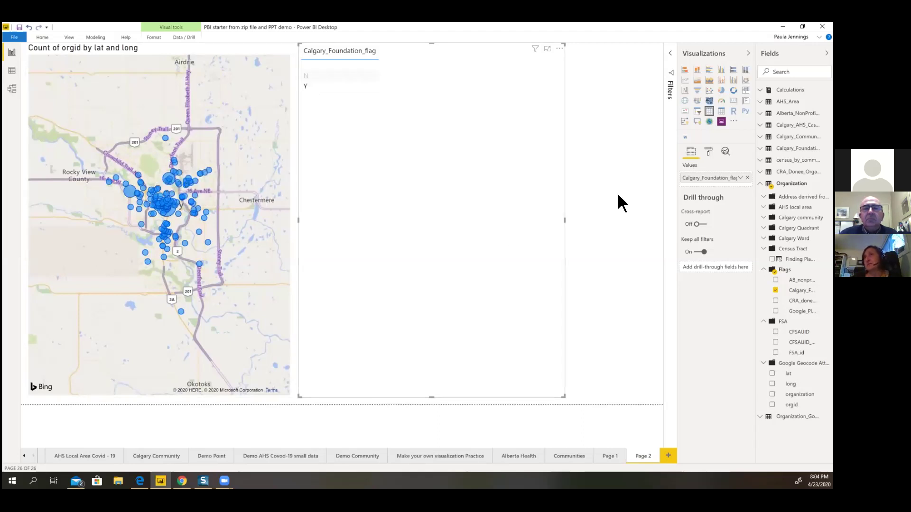
drag(563, 397, 492, 120)
click(492, 124)
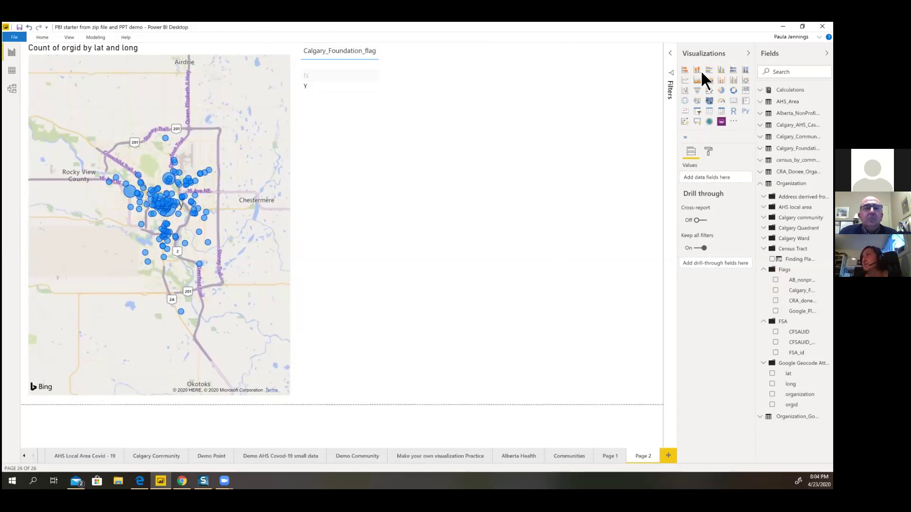
click(721, 90)
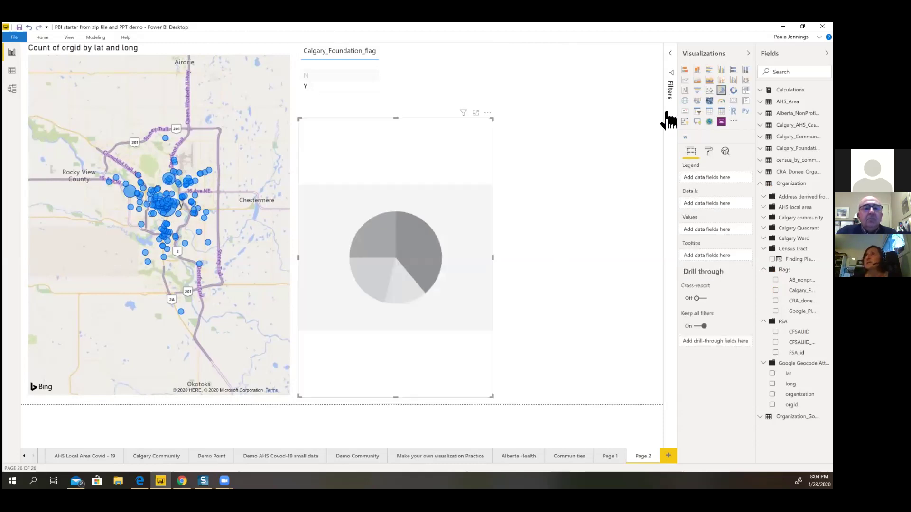
click(488, 113)
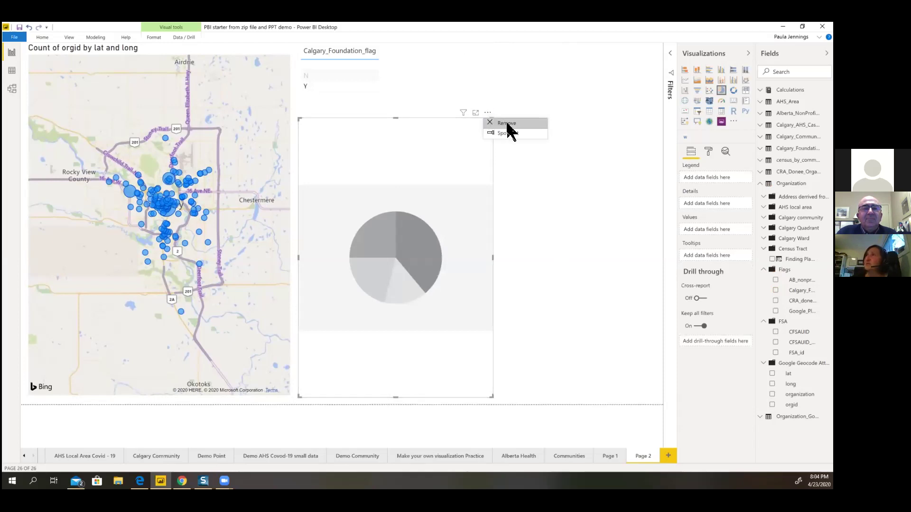
click(505, 123)
Step: Convert the Calgary_Foundation_flag table to a pie chart, make it narrower and taller, and use the count of organization as its values
click(401, 56)
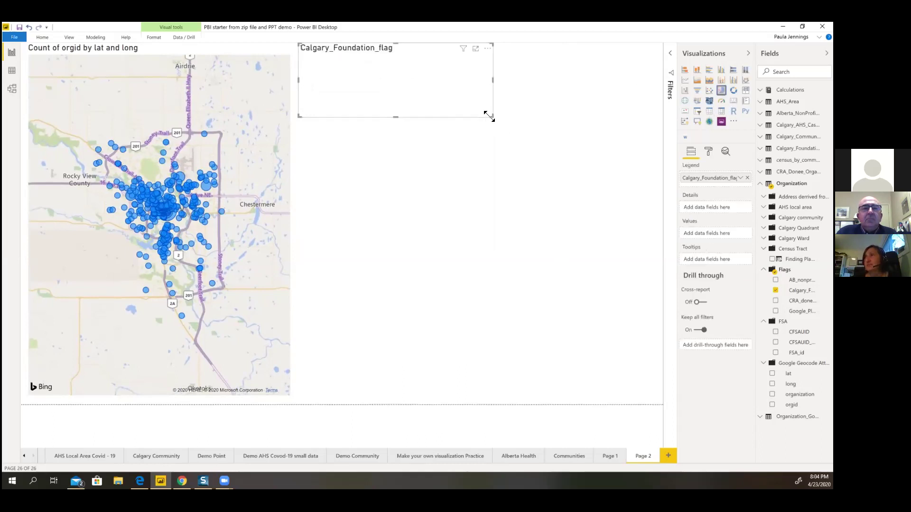
mouse_move(445, 138)
mouse_down()
mouse_move(429, 150)
mouse_move(449, 153)
mouse_up()
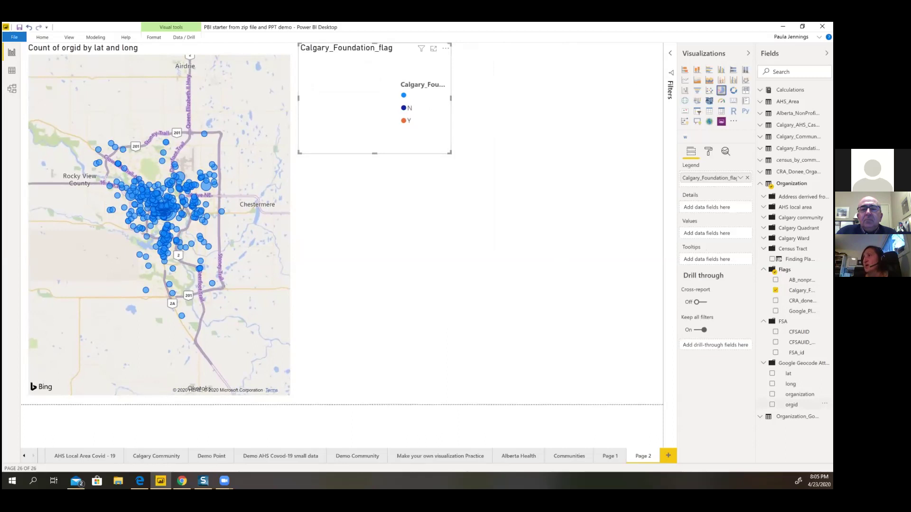
drag(799, 394, 723, 239)
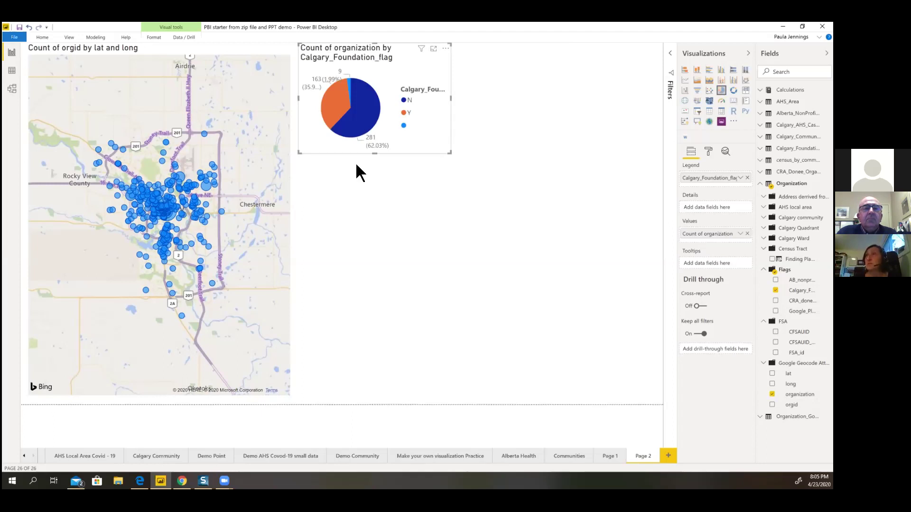
mouse_move(372, 100)
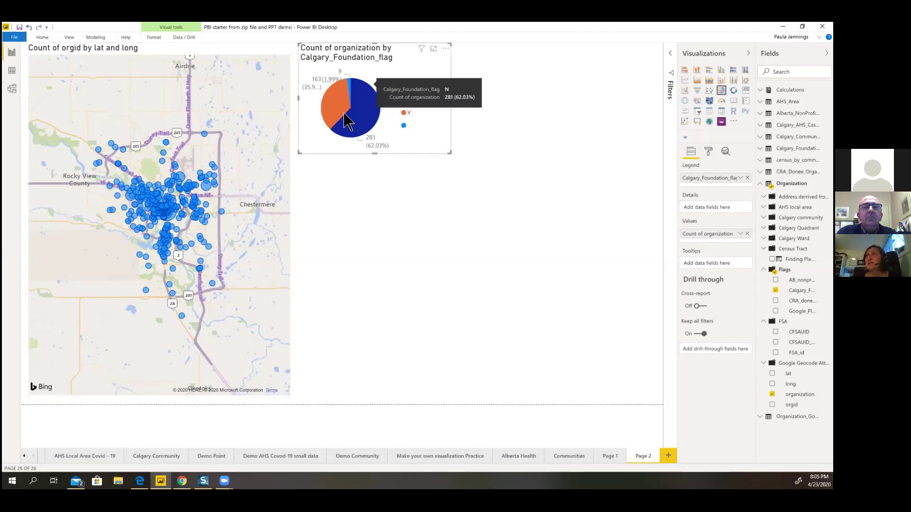
mouse_move(370, 119)
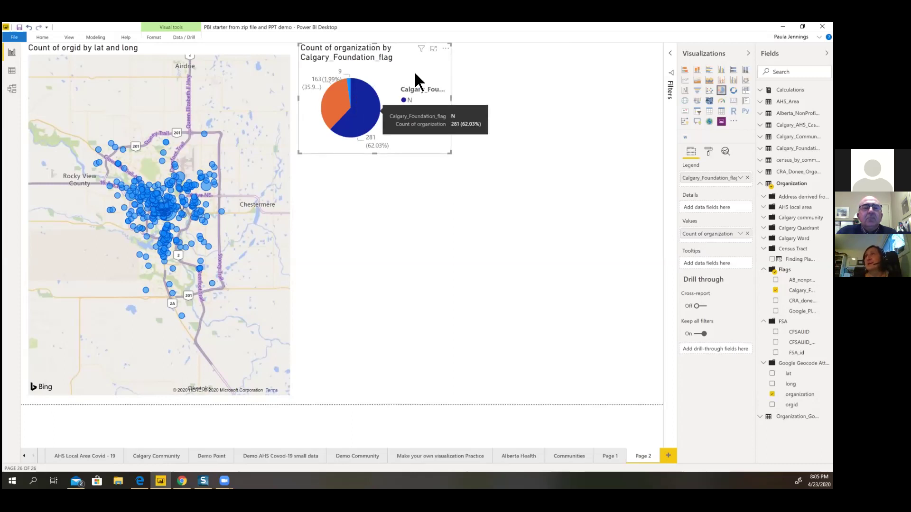
Step: Set the pie chart's detail label style to "Category, percent of total"
click(220, 62)
click(382, 63)
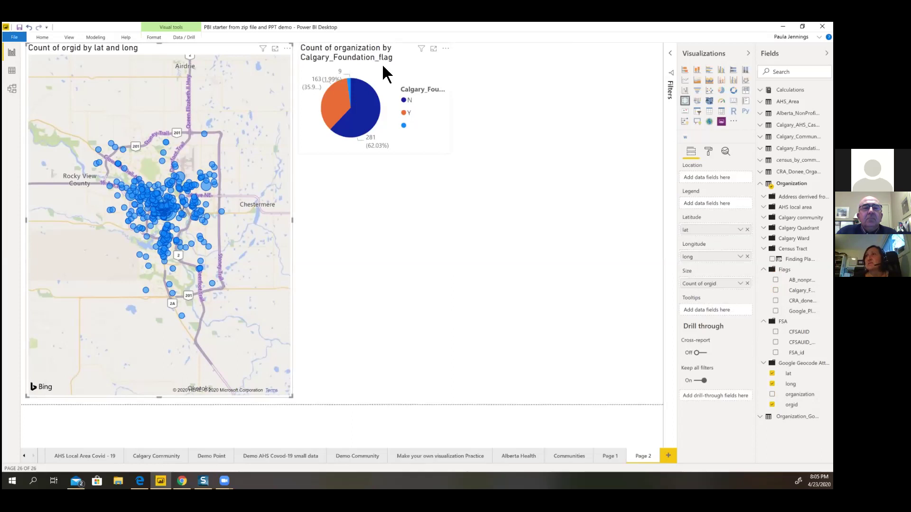
click(709, 152)
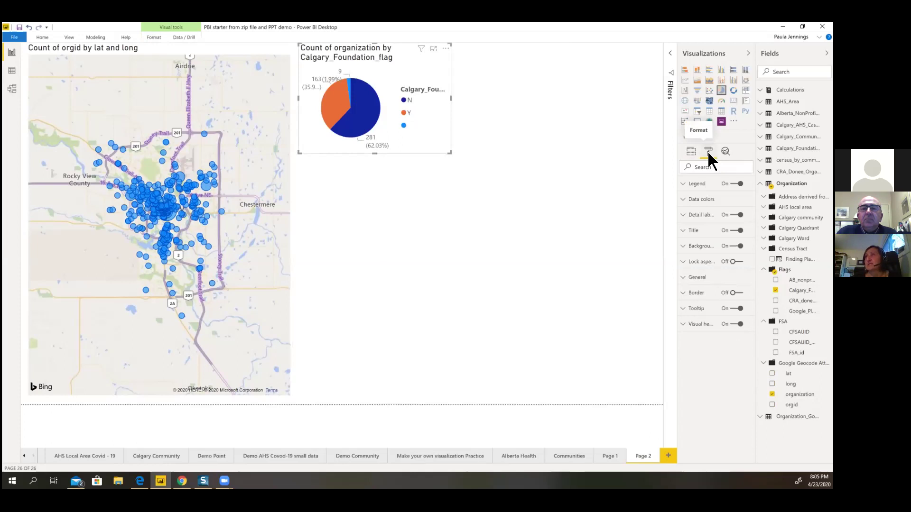
click(691, 216)
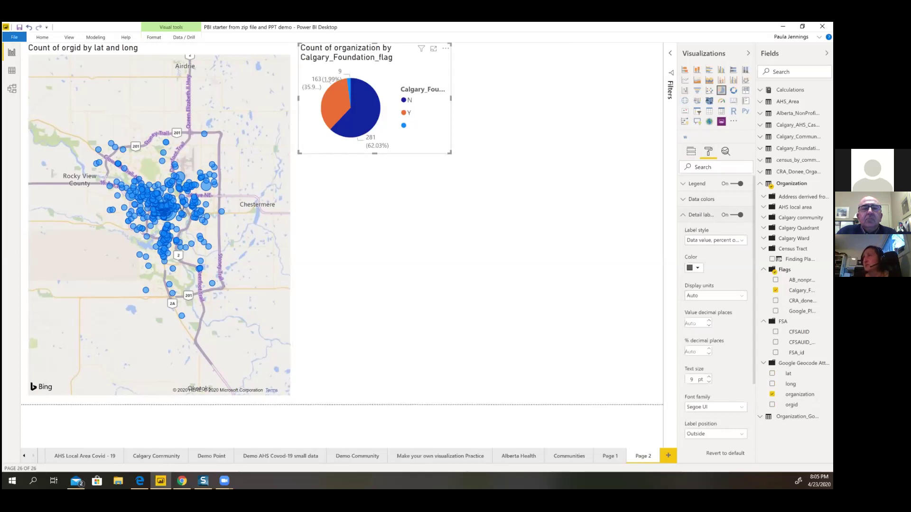
click(716, 240)
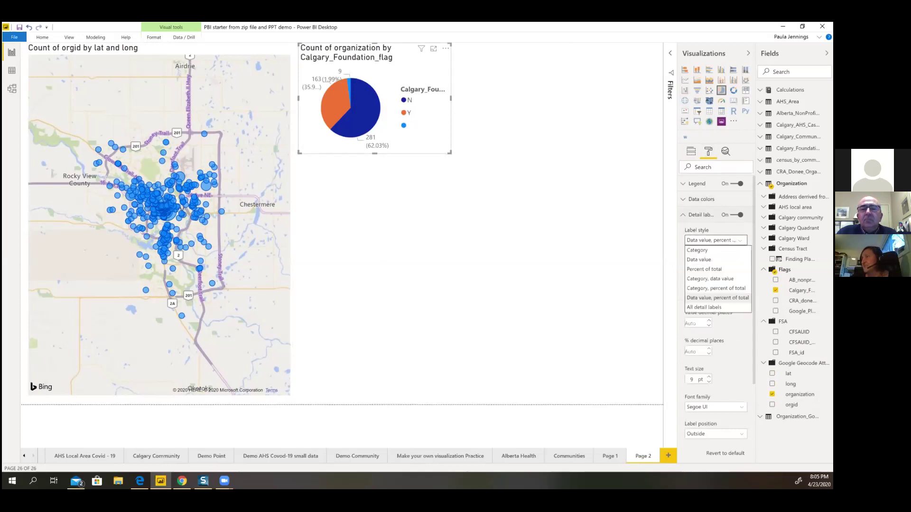
key(Escape)
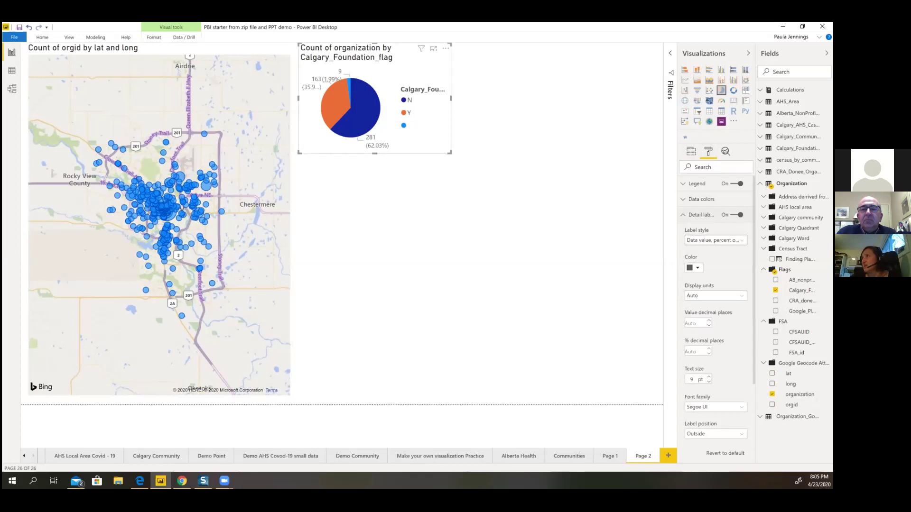
key(alt+Down)
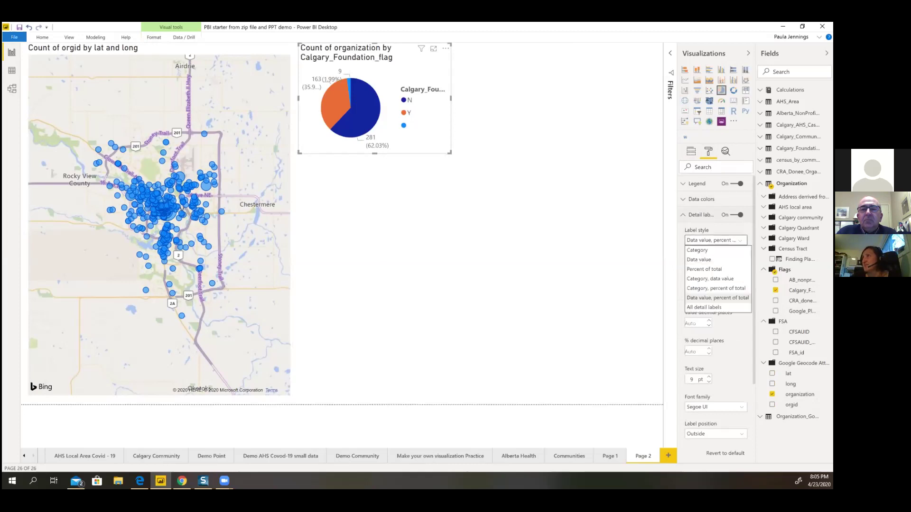
click(720, 289)
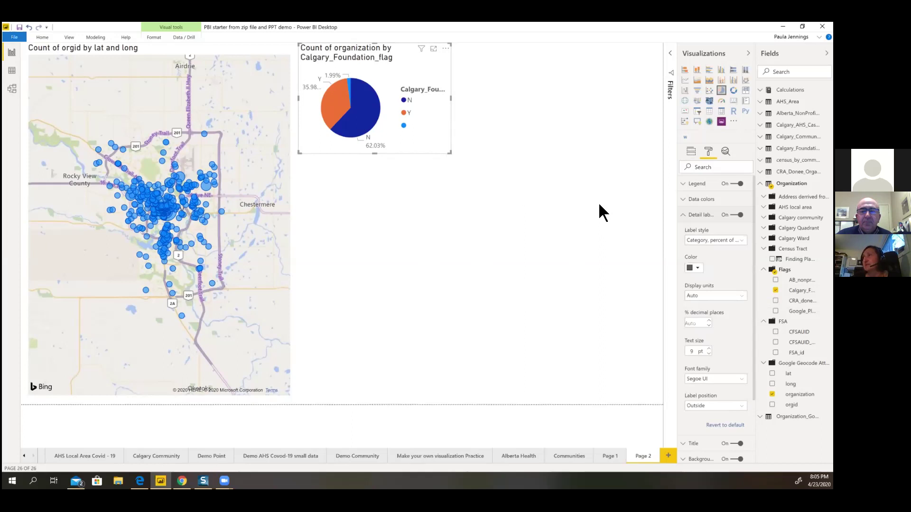
Step: Change the pie chart's title text to "fixing the title"
click(686, 214)
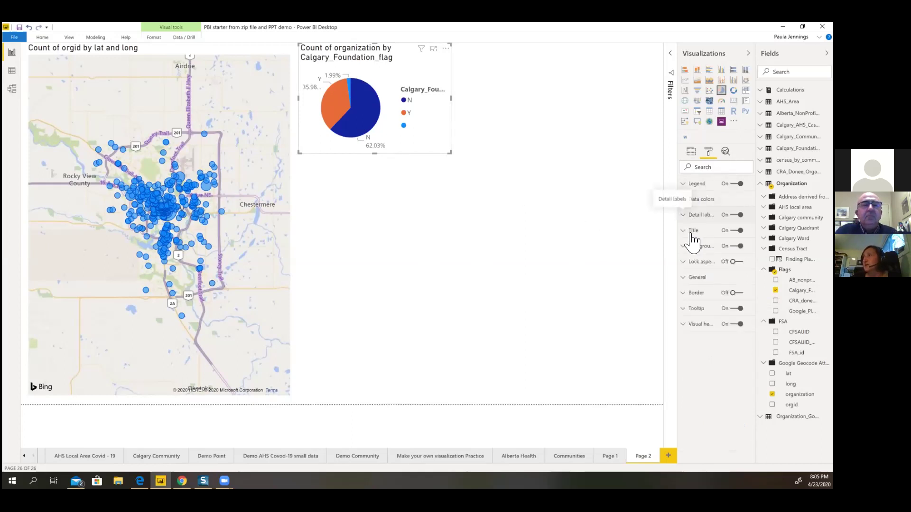
click(692, 231)
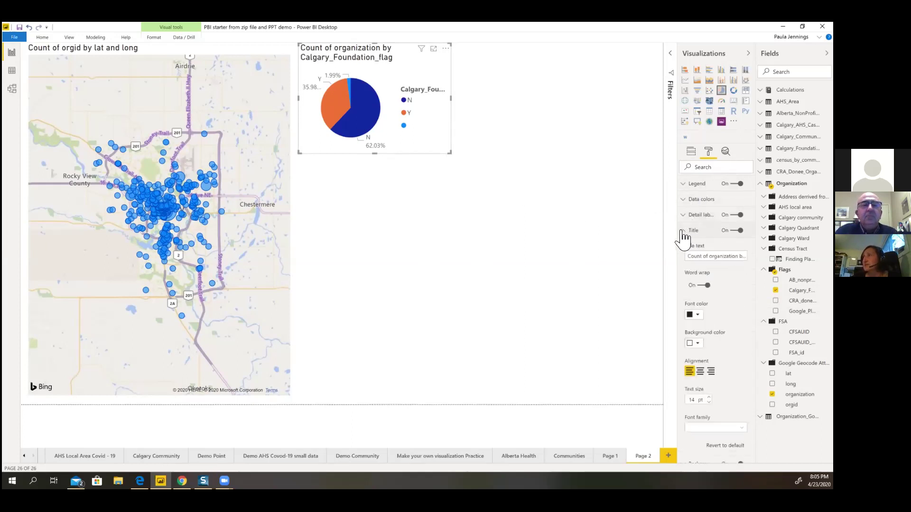
click(718, 257)
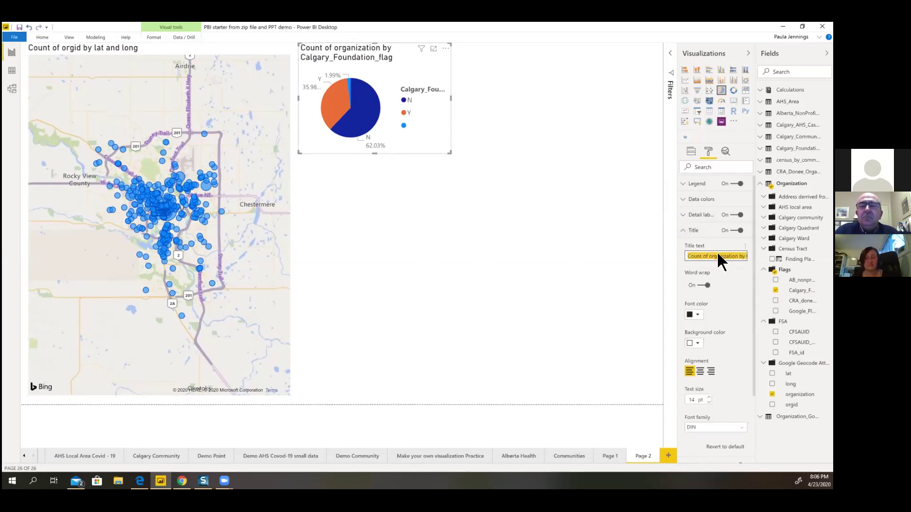
text(fixing)
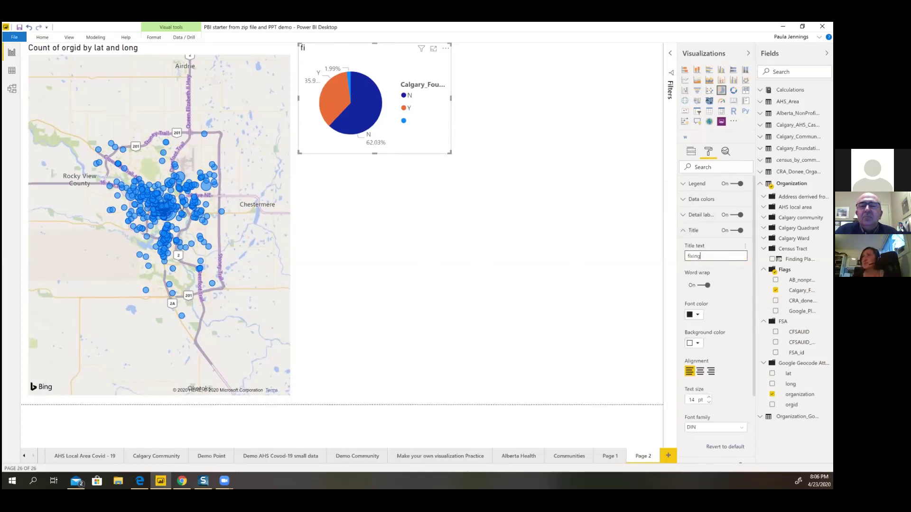
text( the title)
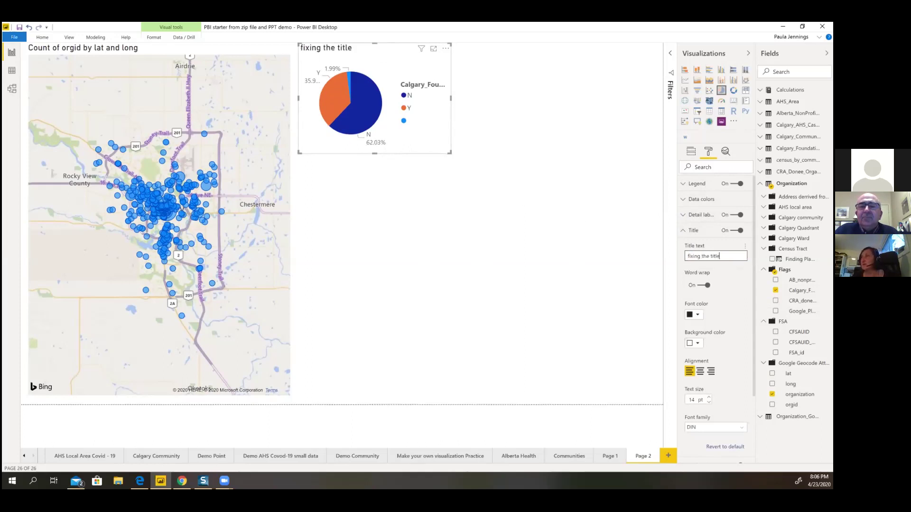
click(586, 254)
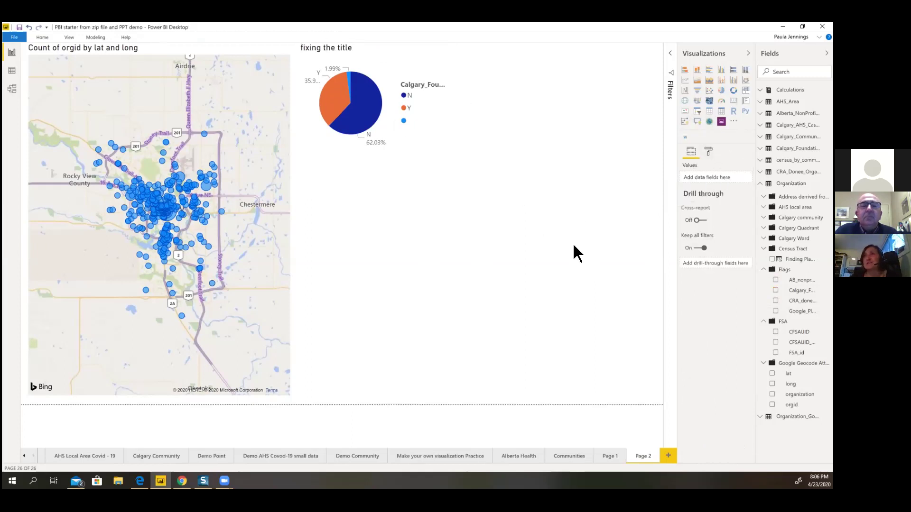
Step: Cross-filter the map with the pie chart's N slice and then its Y slice
click(228, 91)
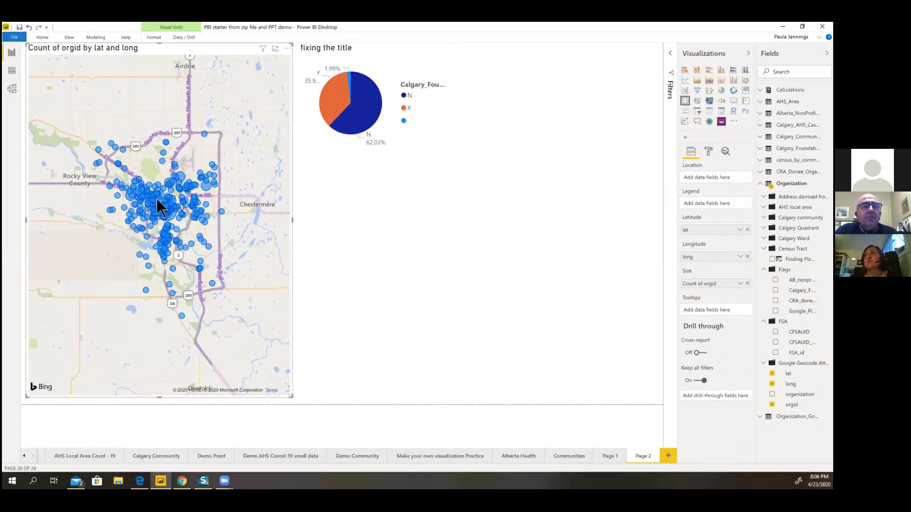
click(365, 114)
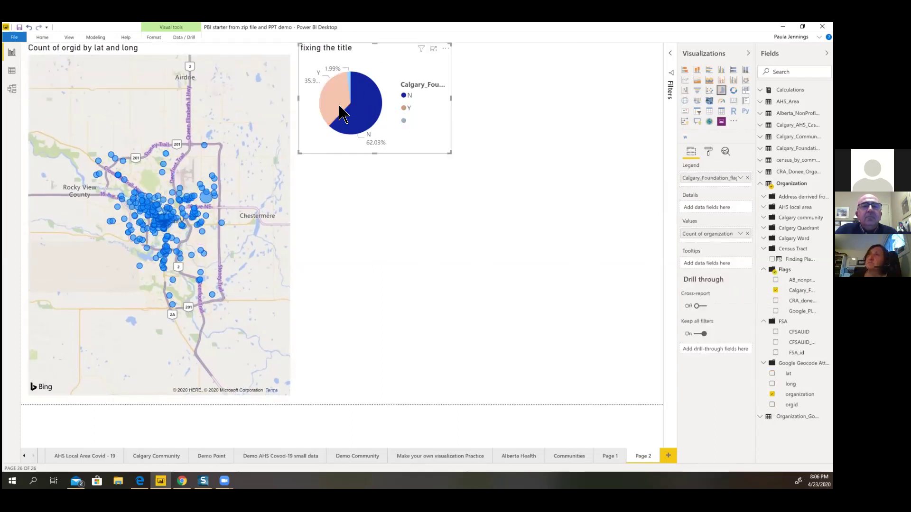
click(340, 107)
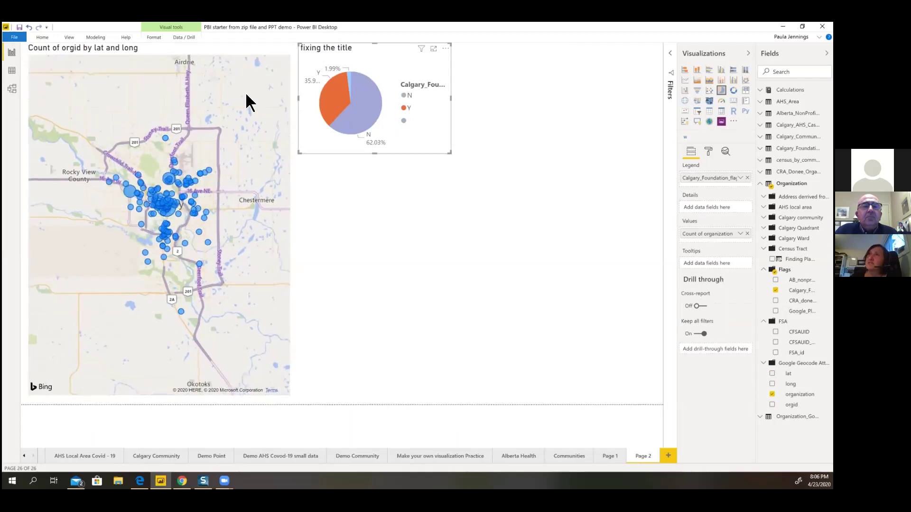
Step: Try using Calgary_Foundation_flag as the map's legend, and undo it
click(235, 49)
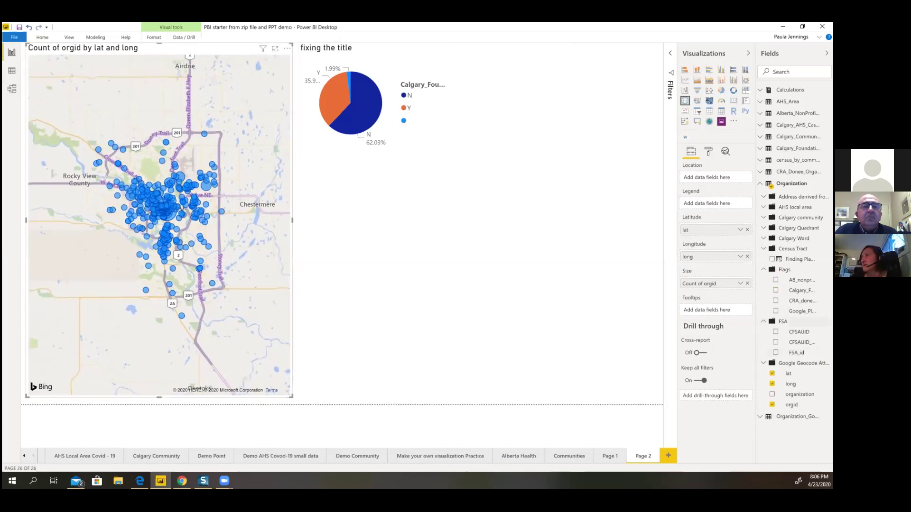
drag(797, 291, 722, 208)
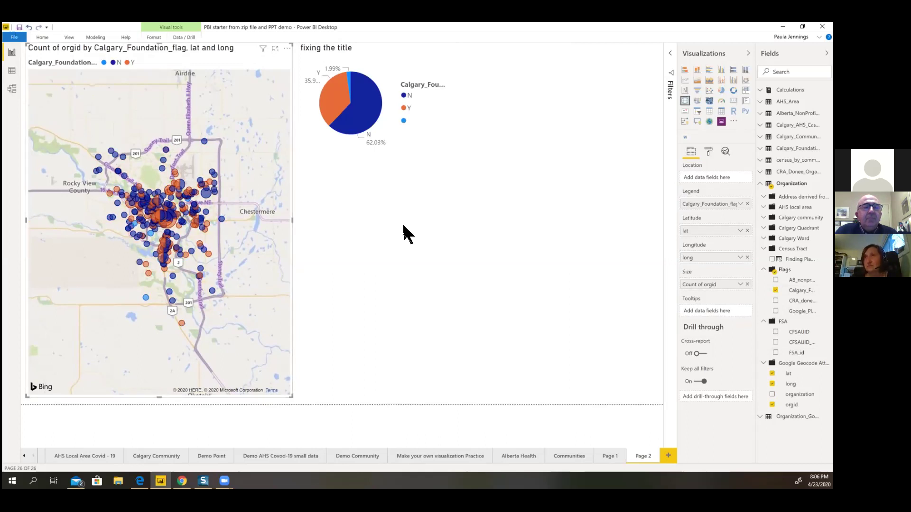
key(ctrl+z)
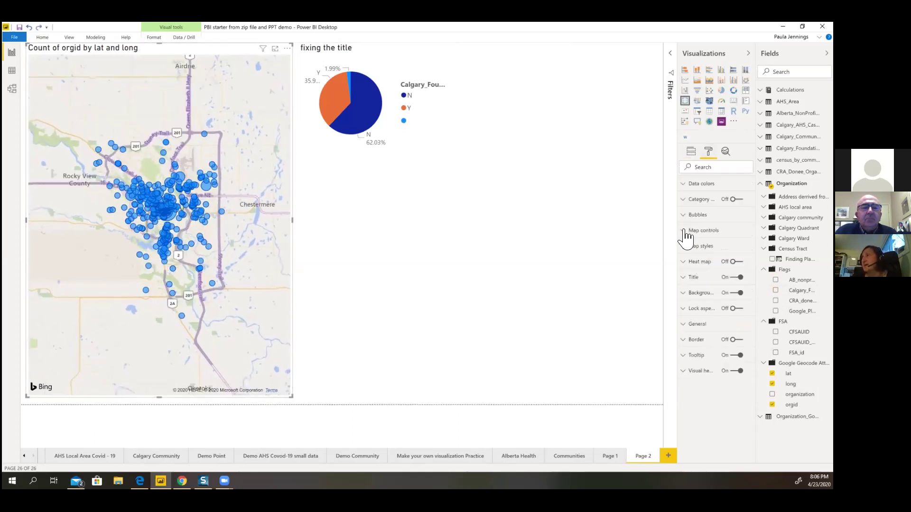
Step: Turn on the map's zoom buttons, and zoom in on northeast Calgary to inspect the larger bubble near the airport
click(685, 231)
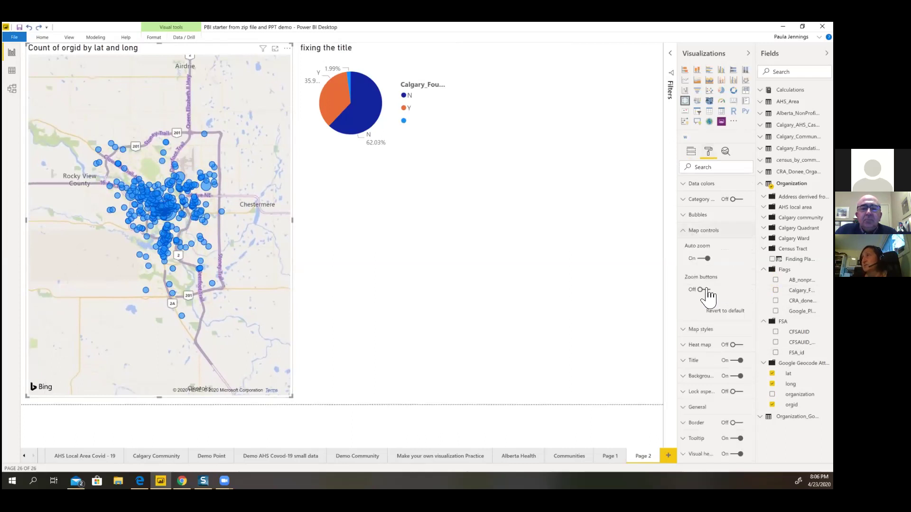
click(705, 289)
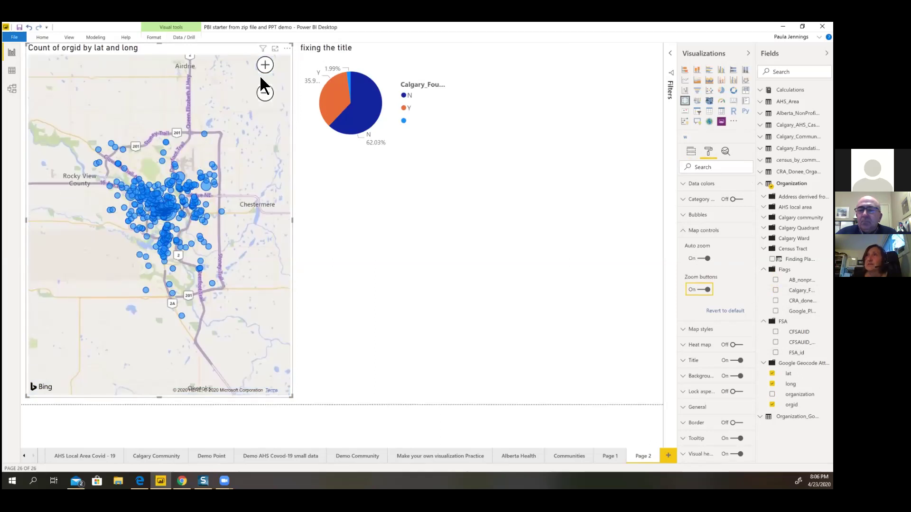
scroll(173, 223, up, 2)
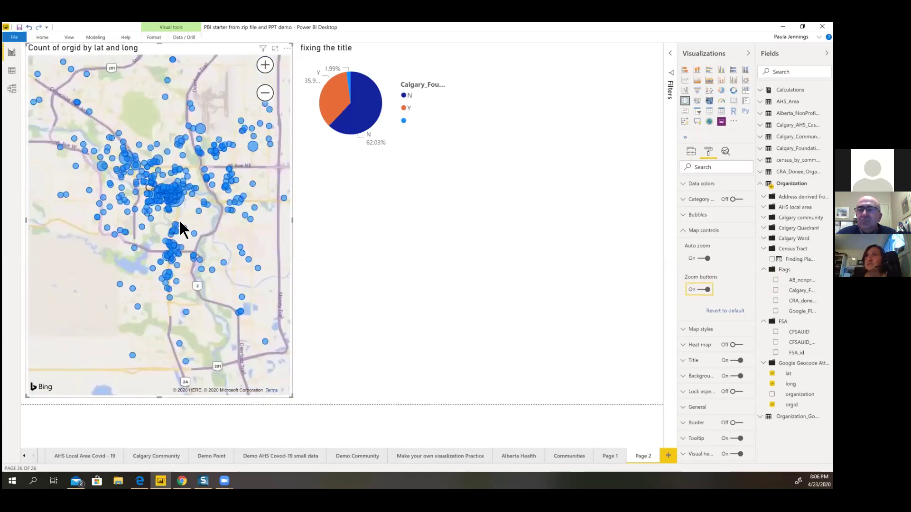
drag(183, 228, 142, 316)
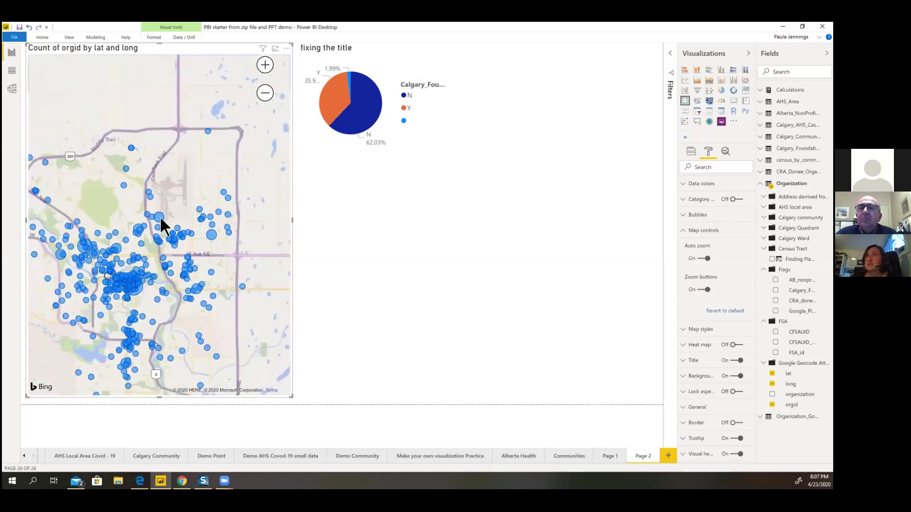
mouse_move(160, 219)
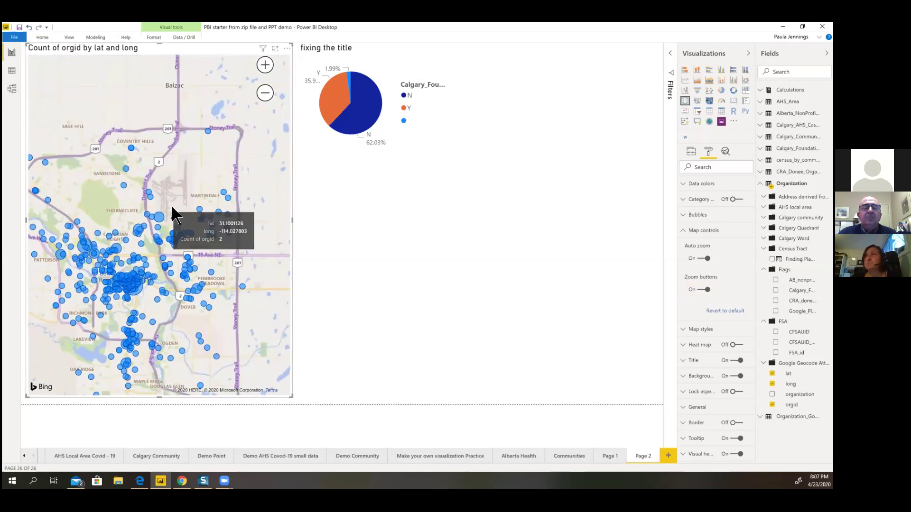
Step: Add a table of organization names below the pie chart, and widen both the table and its organization column
click(397, 253)
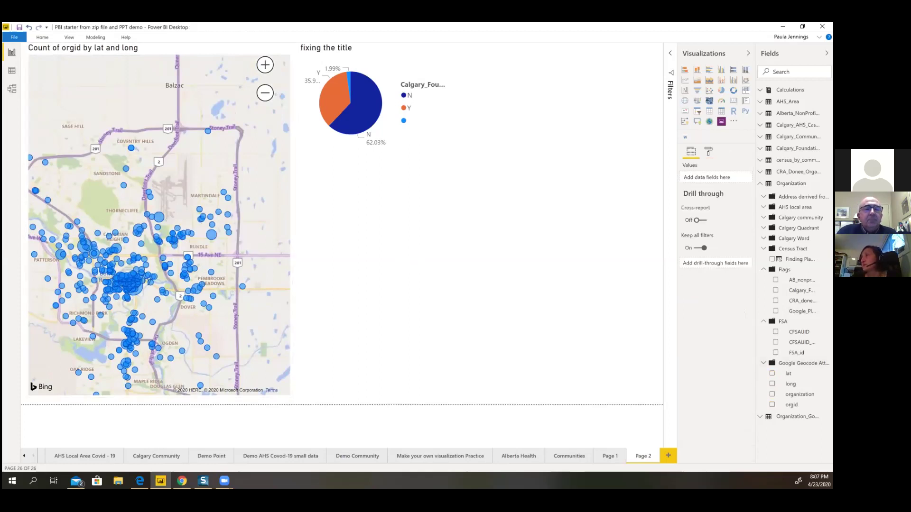
drag(411, 272, 406, 270)
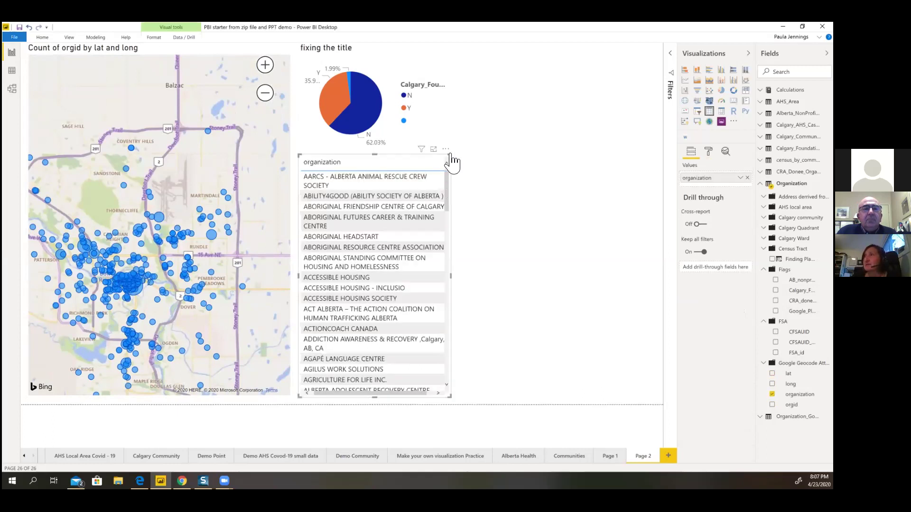
drag(657, 213, 653, 211)
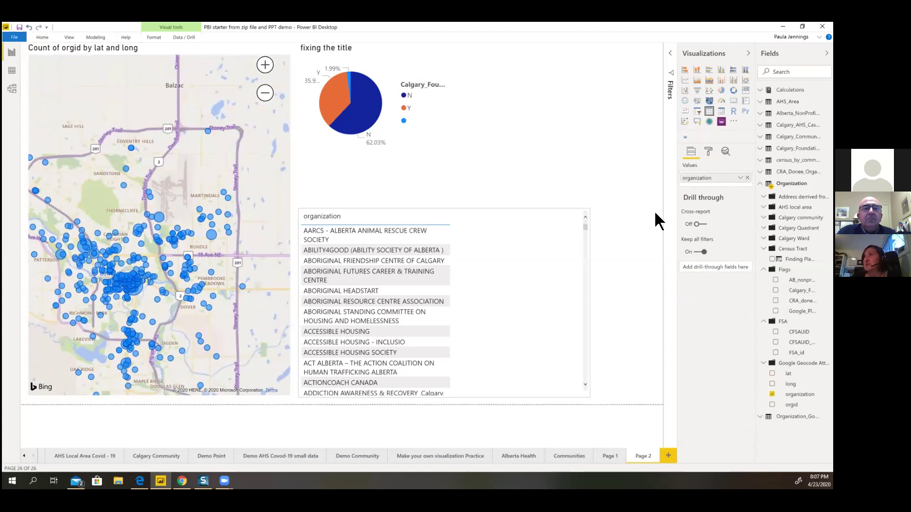
drag(449, 231, 576, 232)
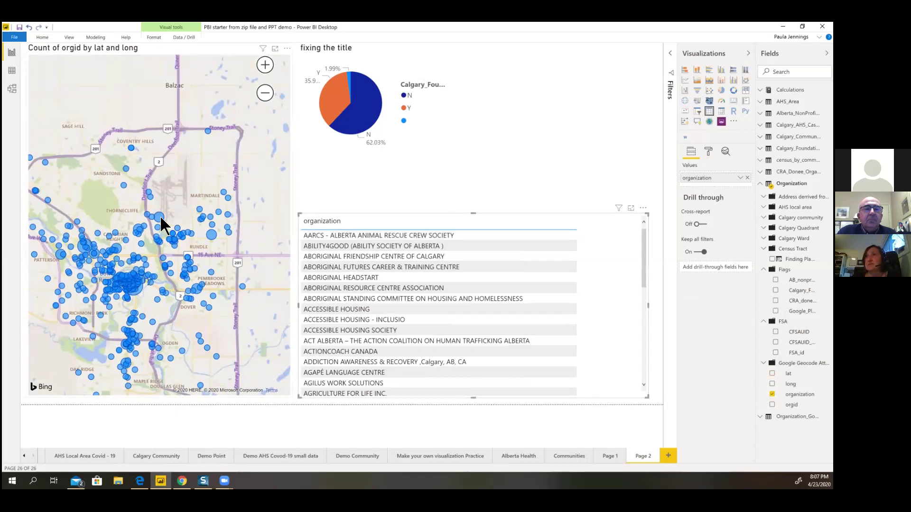
Step: Filter the organization table by the larger map bubble near the airport, and select STARS AIR AMBULANCE to cross-filter the map
click(160, 215)
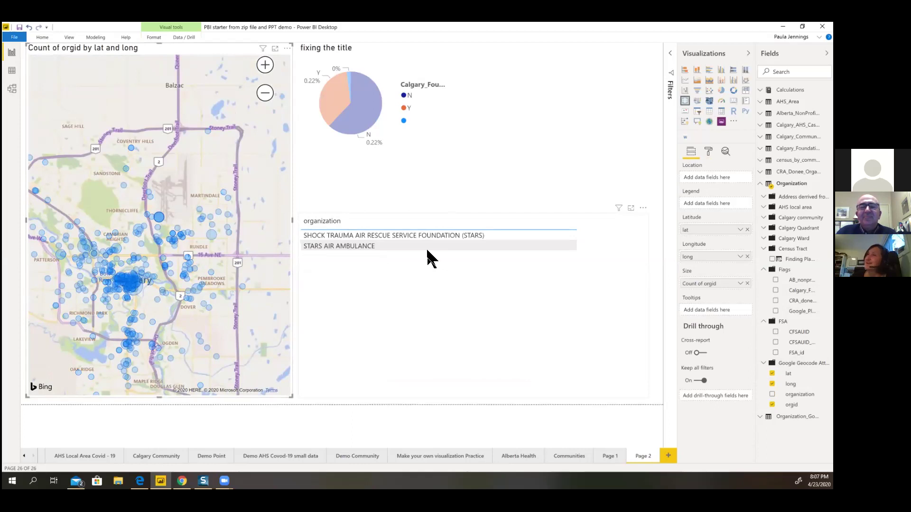
click(419, 246)
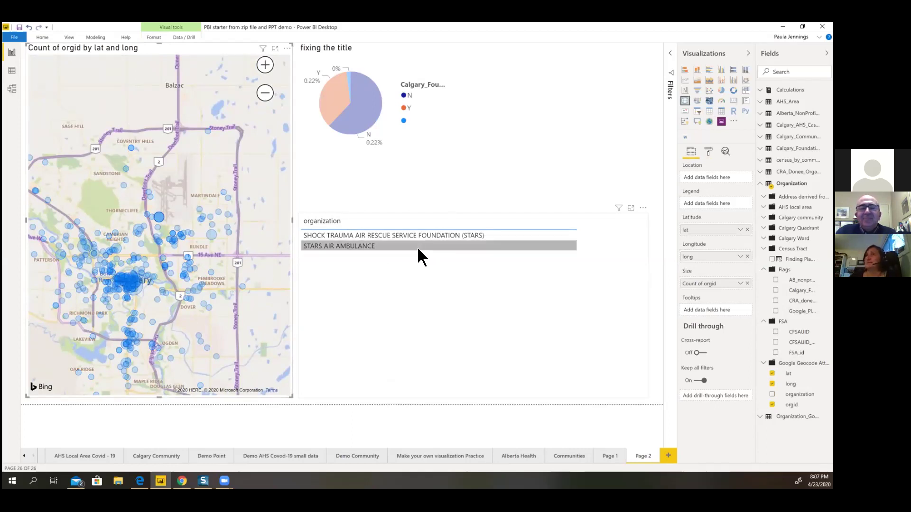
click(601, 227)
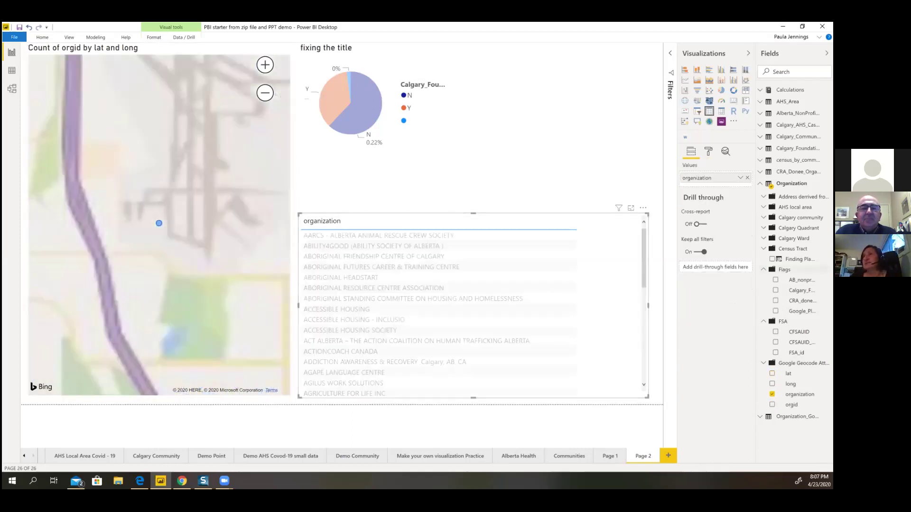
Step: Use Calgary_Foundation_flag as the map's legend, and inspect the split-colour bubble near the airport
click(222, 147)
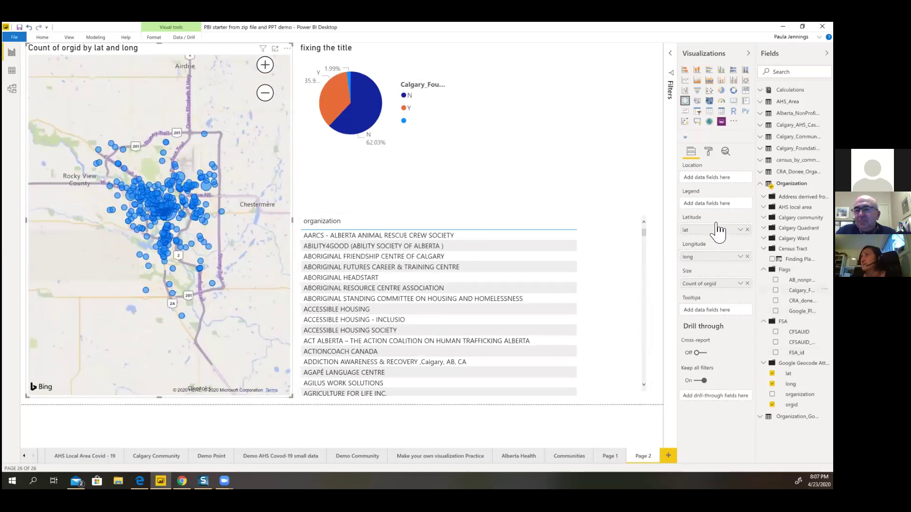
drag(719, 212, 720, 211)
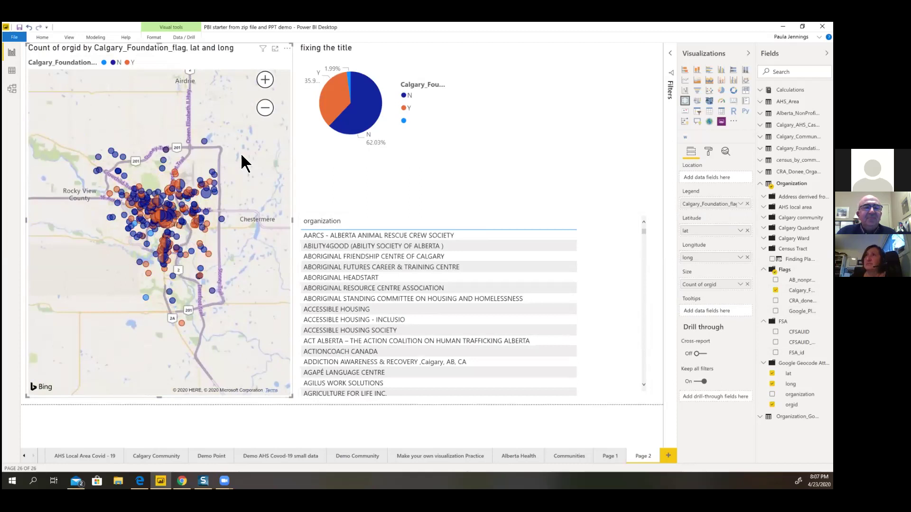
click(265, 79)
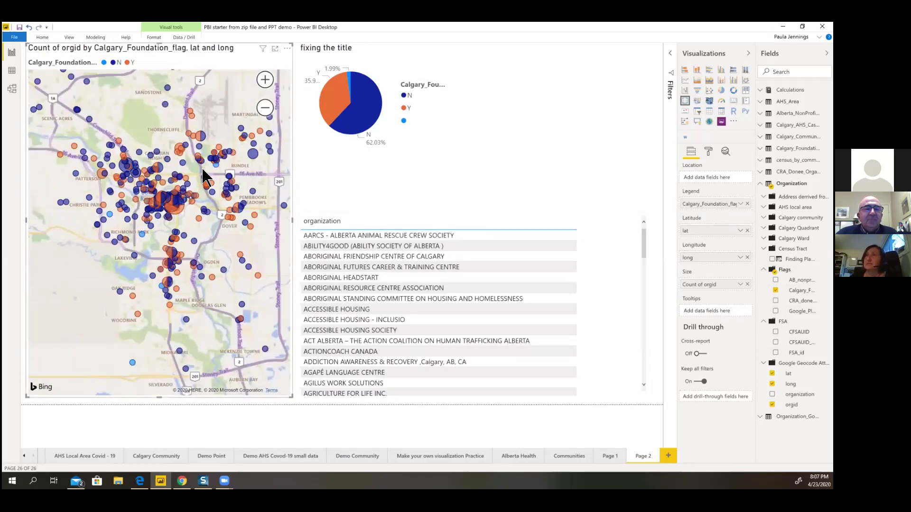
drag(202, 171, 185, 188)
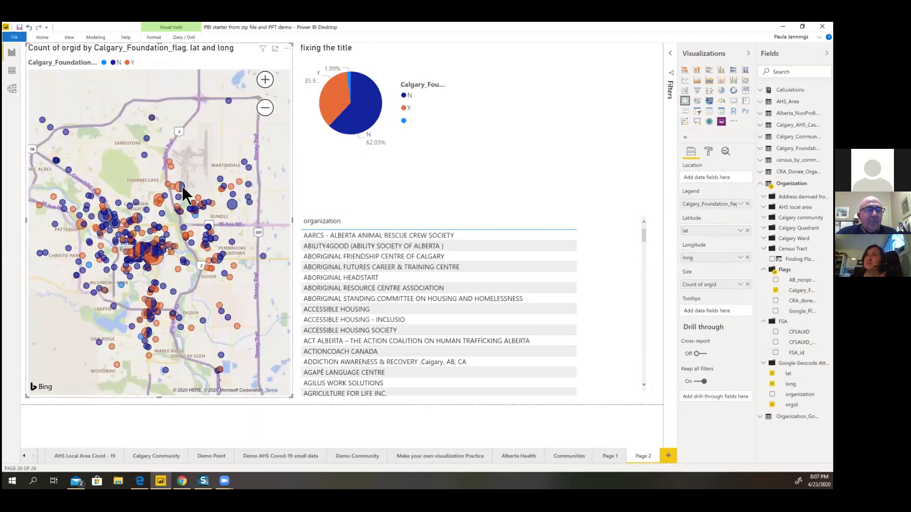
mouse_move(182, 186)
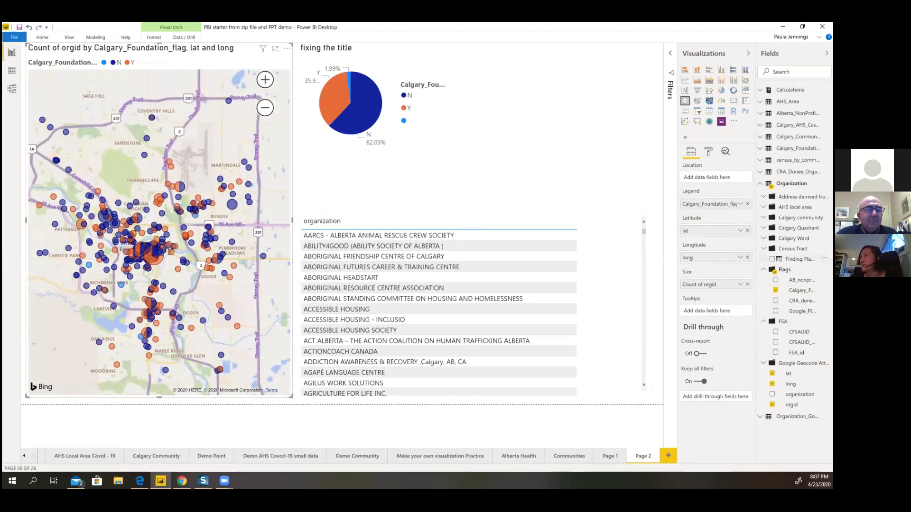
Step: Add the organization field to the map's tooltips, and check the bubble near the airport
drag(799, 394, 722, 316)
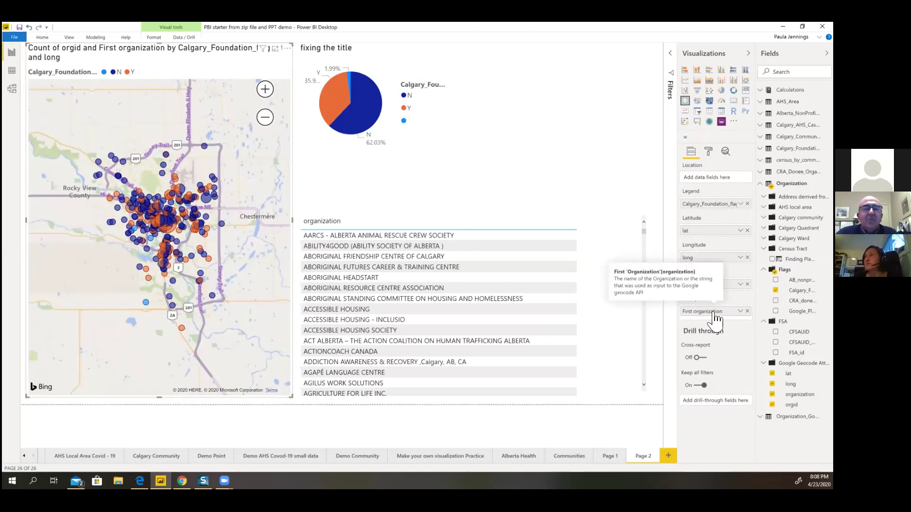
click(272, 92)
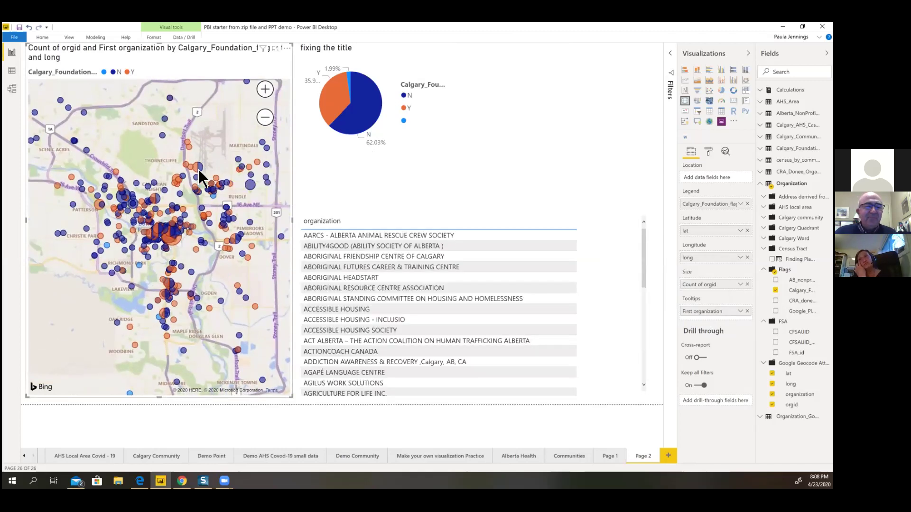
mouse_move(198, 168)
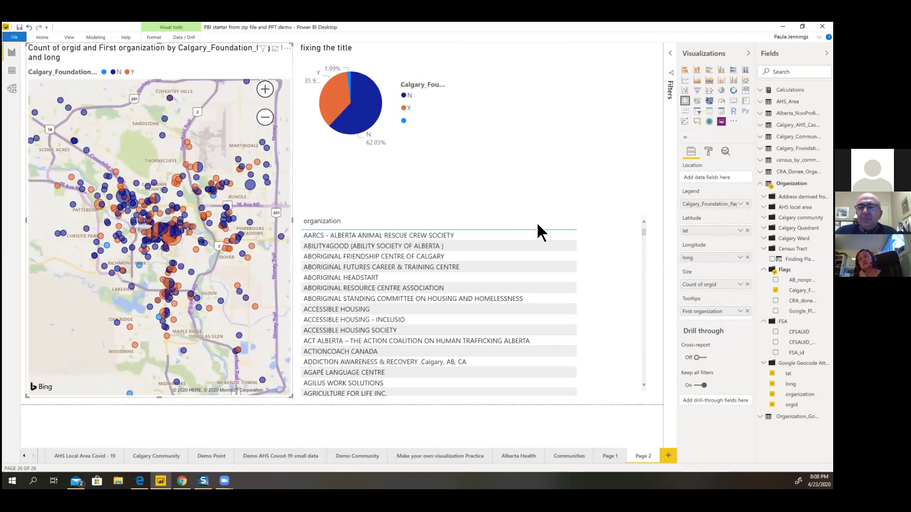
Step: Add a new report page, and view the class column of the census_by_community_2019 table in the data view
click(668, 457)
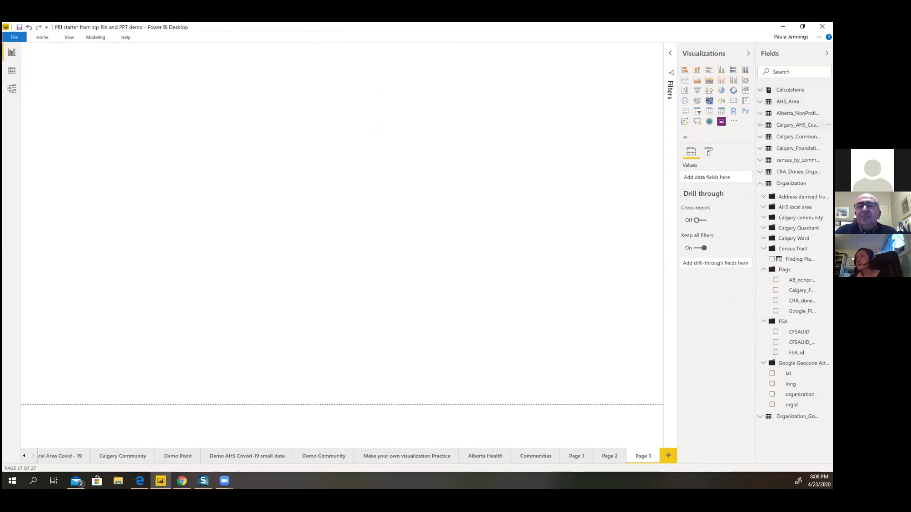
click(760, 125)
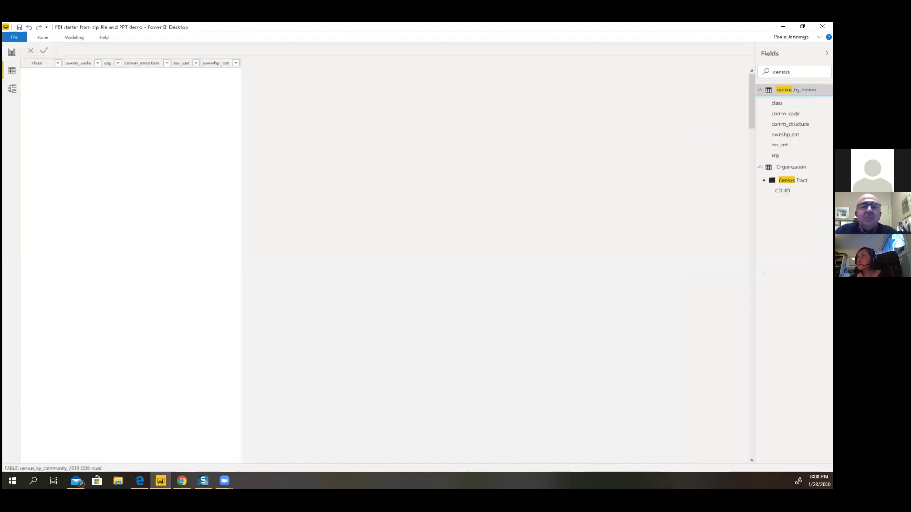
click(776, 103)
click(790, 71)
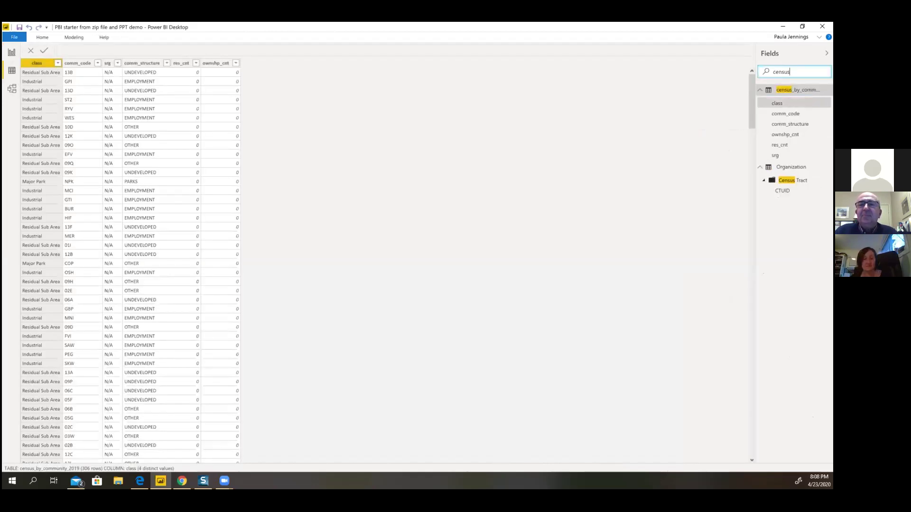
Step: Search the fields for "case", view the Calgary_AHS_Case_Count table's data, and return to the report page
double_click(789, 72)
text(case)
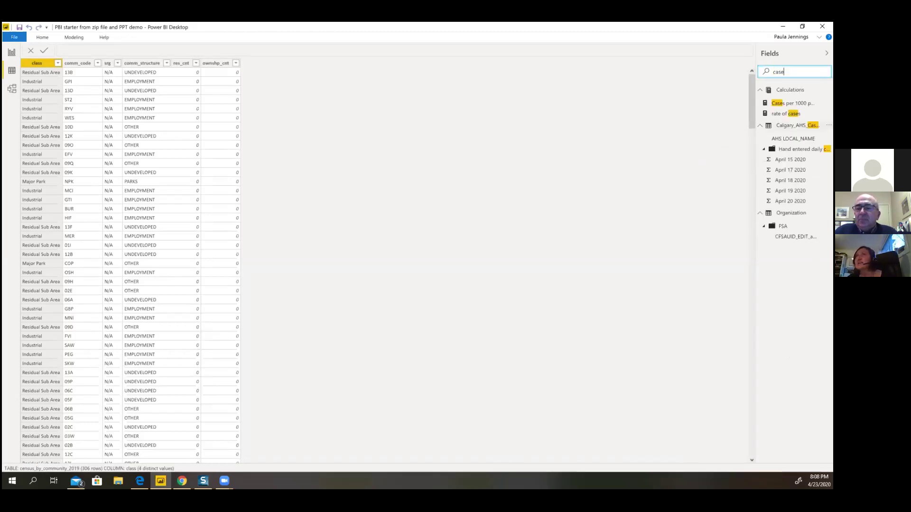
click(797, 126)
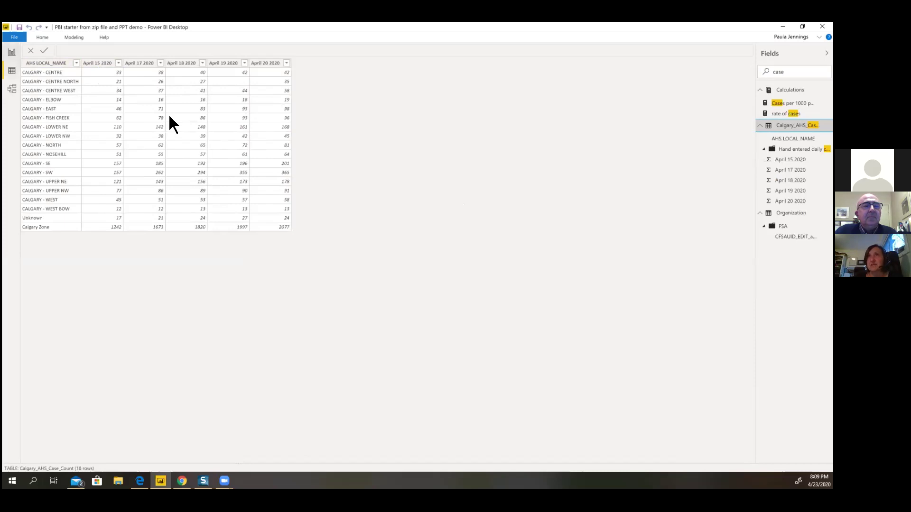
click(11, 52)
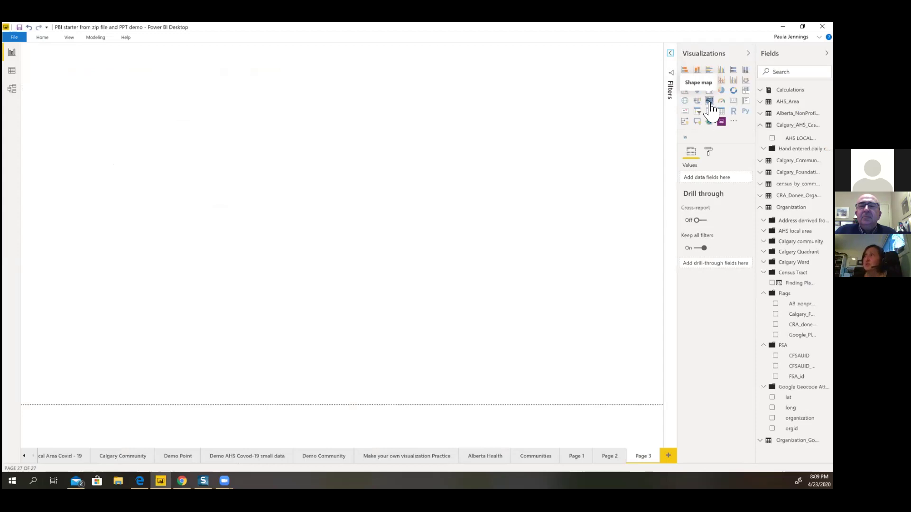
Step: Check the preview features options for the Shape map visual setting, and close the options without changes
click(16, 37)
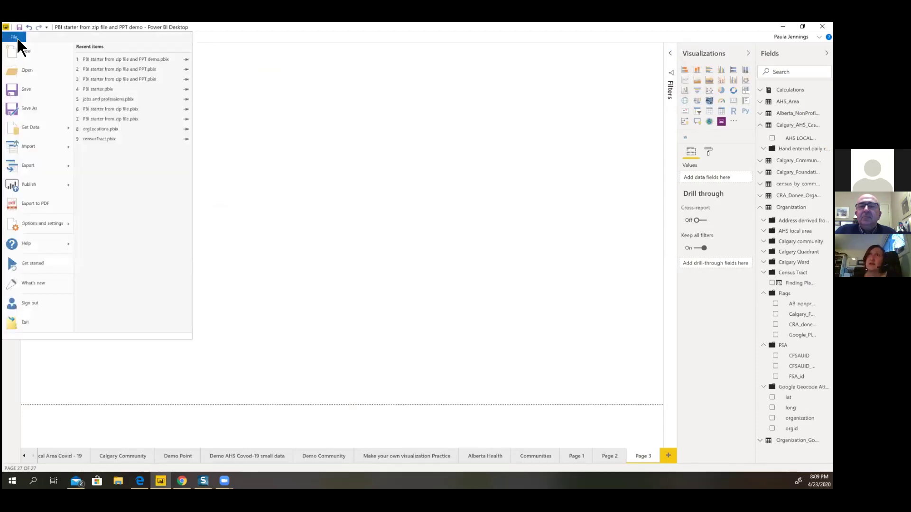
mouse_move(30, 220)
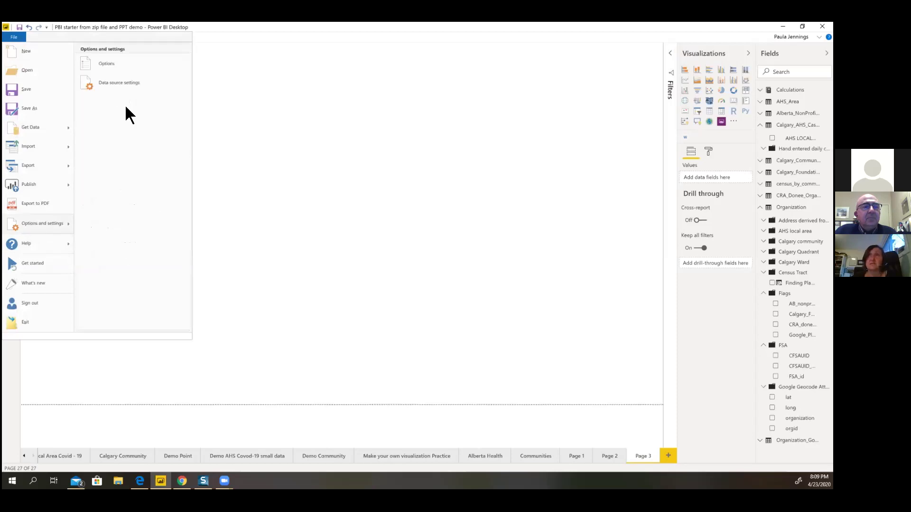
click(114, 65)
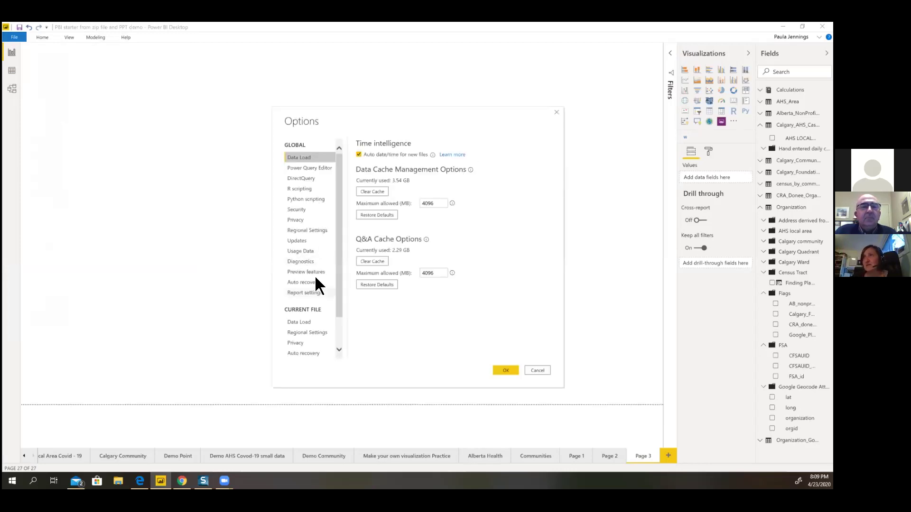
click(315, 273)
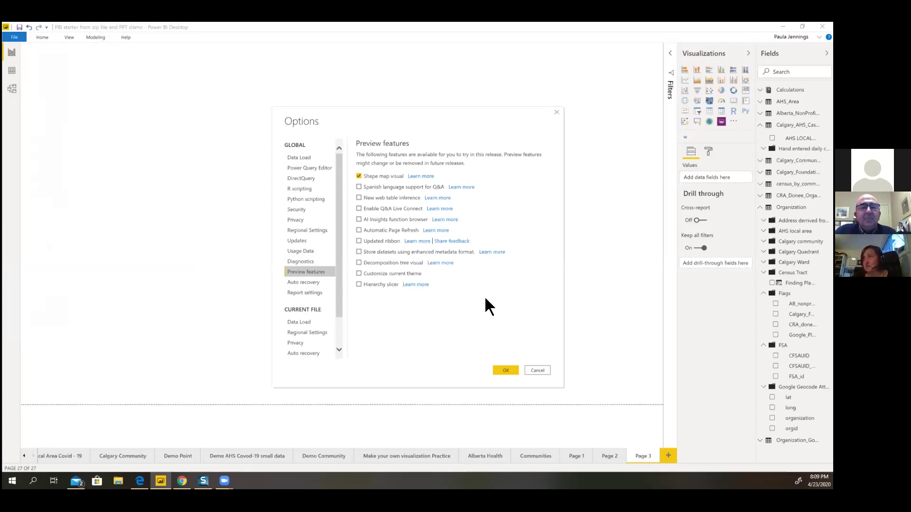
click(529, 370)
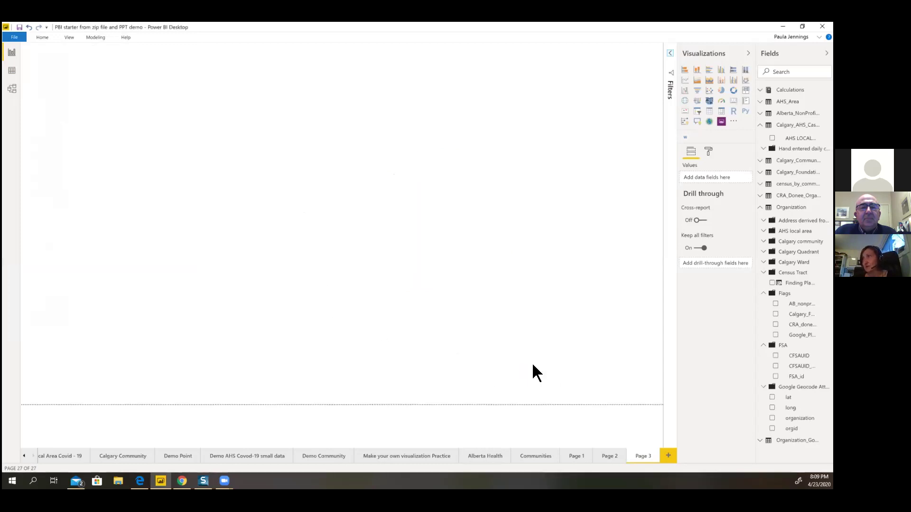
Step: Add an enlarged shape map to Page 3 with AHS LOCAL_NAME as location and April 19 2020 as color saturation
click(709, 101)
drag(169, 183, 360, 396)
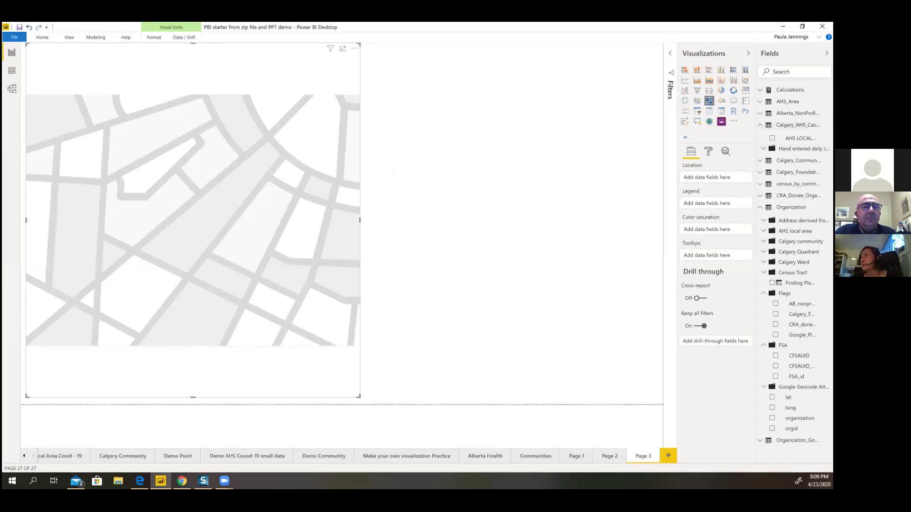
drag(799, 138, 725, 187)
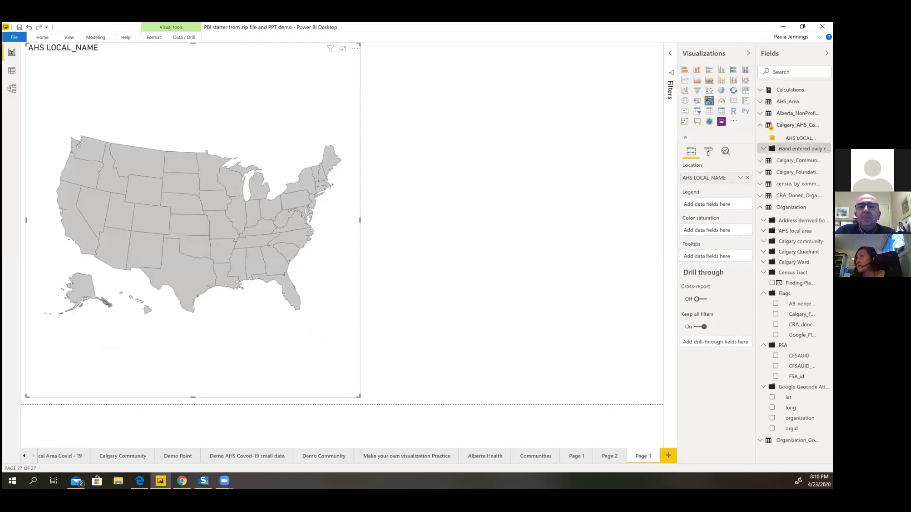
click(763, 148)
drag(801, 190, 729, 236)
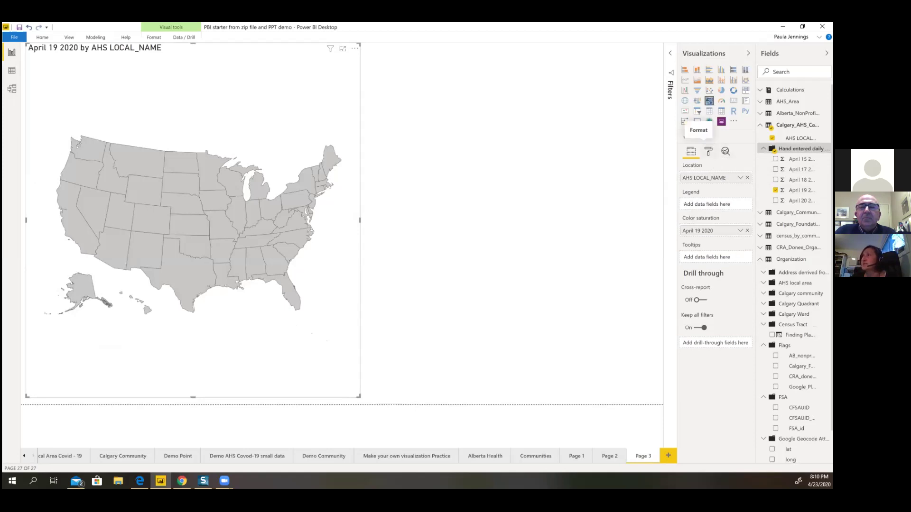
Step: Load AHS_Area_Polygons_WGS84 as the shape map's custom map
click(709, 152)
click(689, 200)
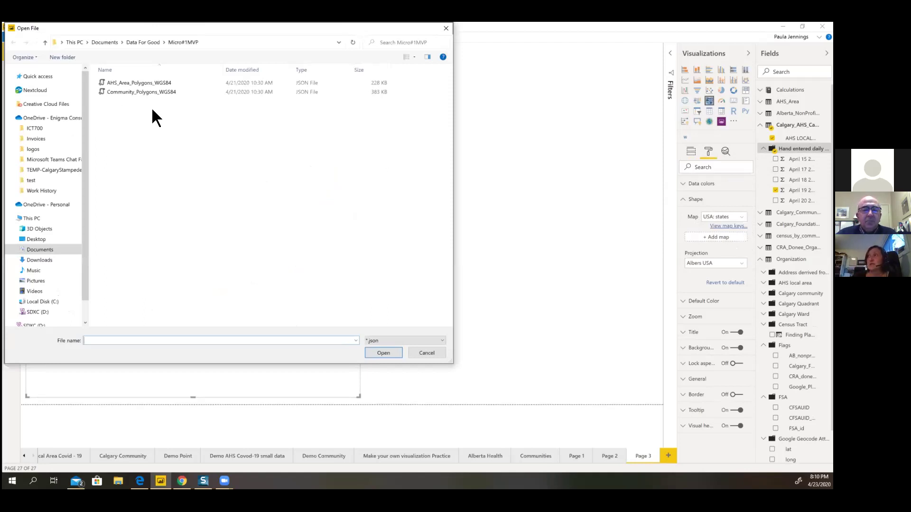
click(143, 82)
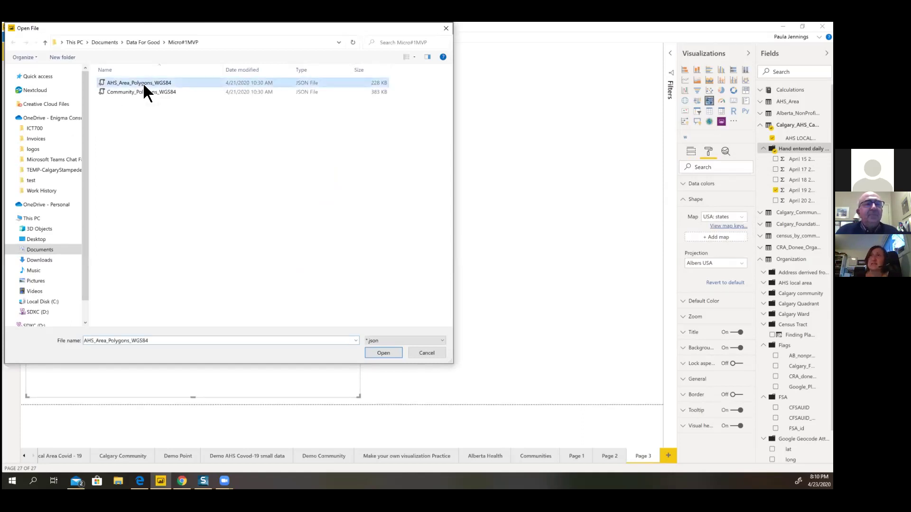
click(384, 352)
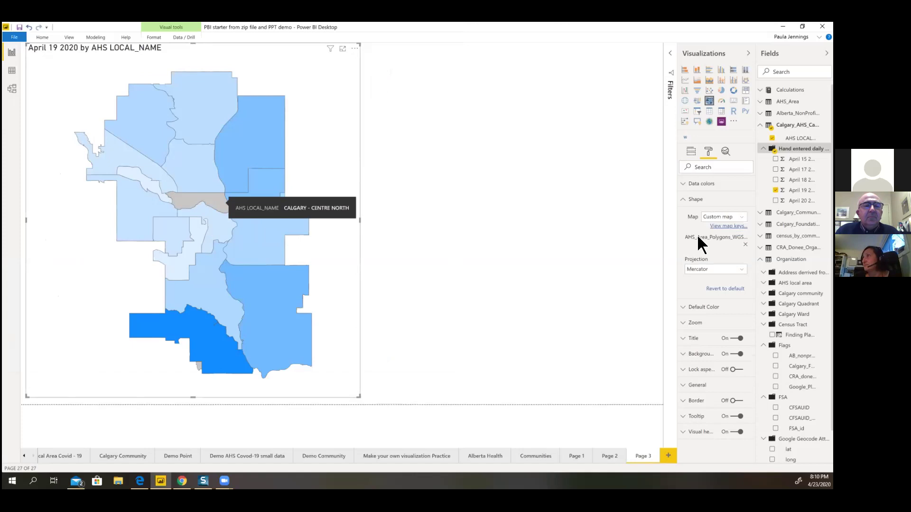
Step: Replace the map's color saturation field with April 20 2020, and inspect the tooltips of the areas around Calgary - Nosehill
click(691, 151)
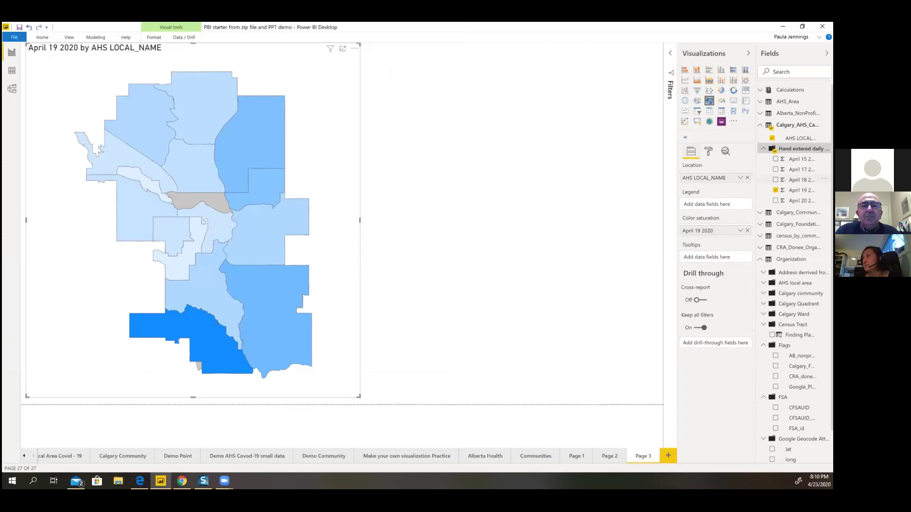
drag(722, 231, 722, 232)
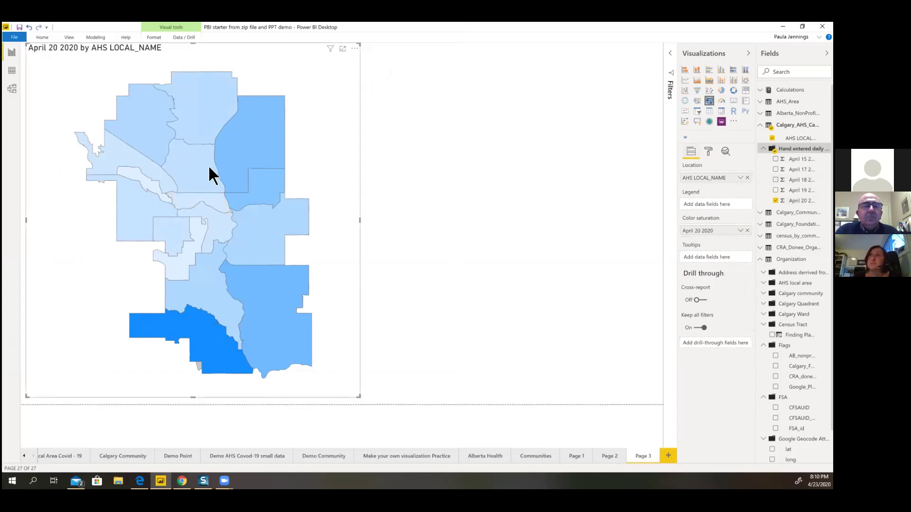
mouse_move(192, 183)
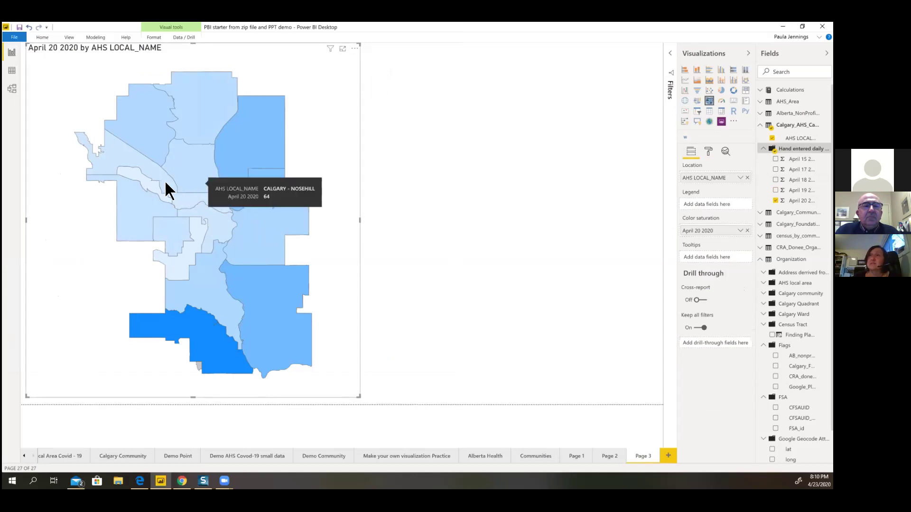
mouse_move(154, 186)
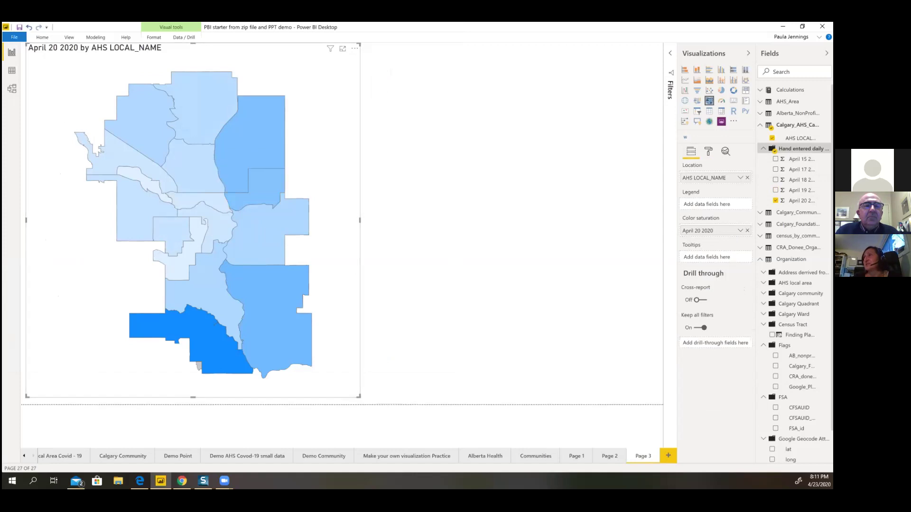
Step: Review the aggregation options for the map's color saturation field, and view the formula of the Cases per 1000 people measure
click(740, 230)
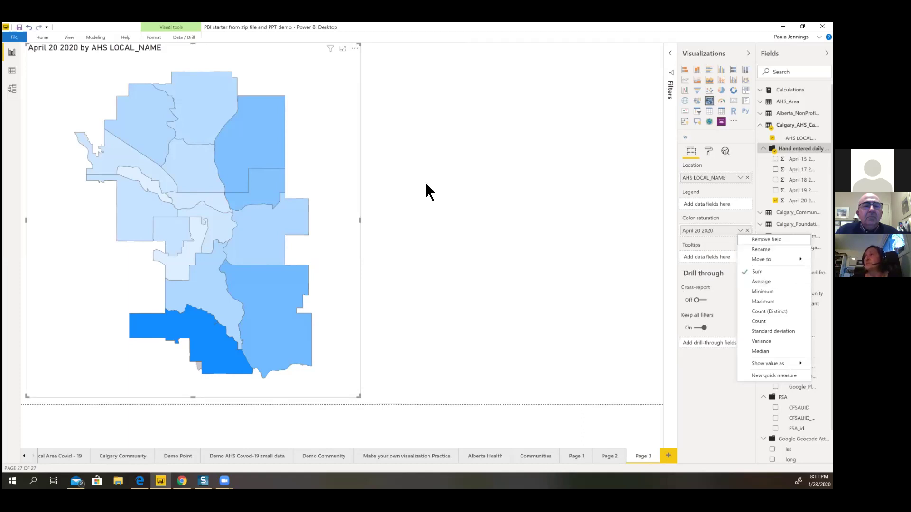
click(458, 188)
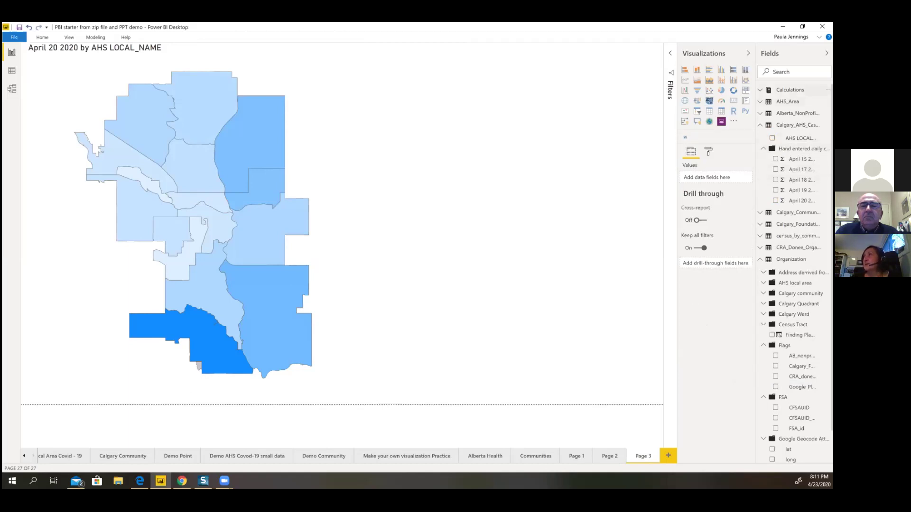
click(789, 89)
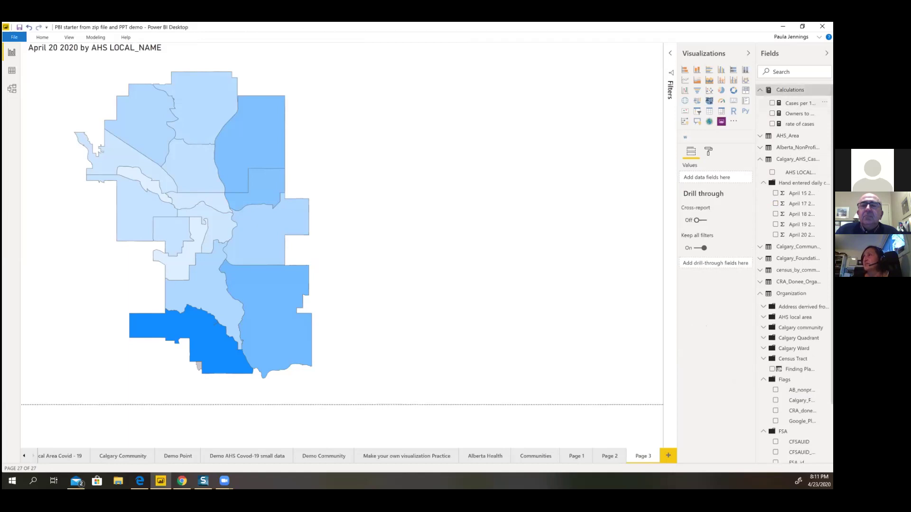
click(799, 103)
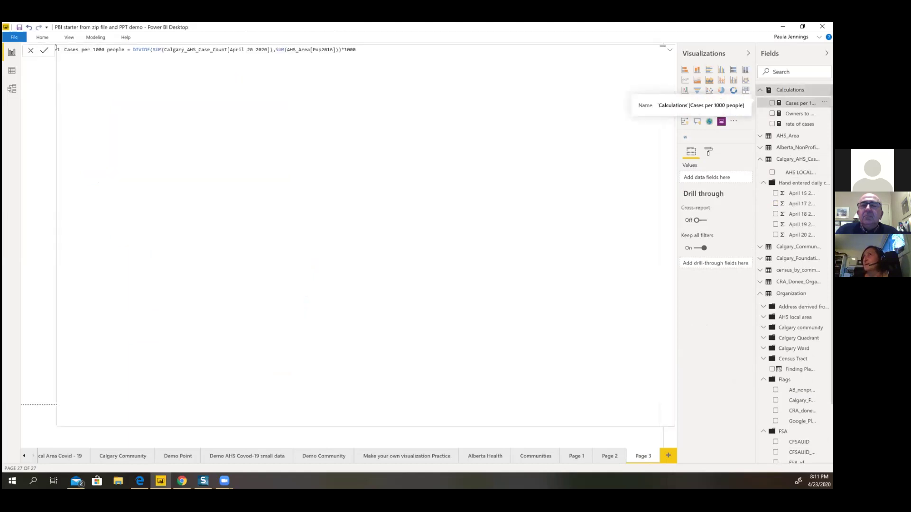